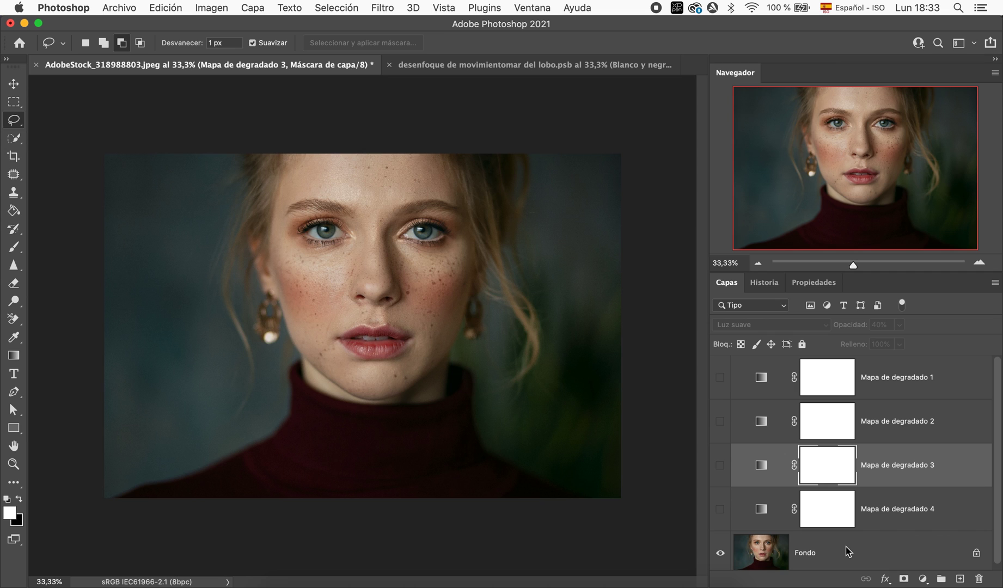
Compare Mapa de degradado 4, 3, 2 and 1 in turn, leaving only map 4's sepia visible.
click(720, 510)
click(720, 509)
click(720, 465)
click(720, 468)
click(720, 422)
click(719, 422)
click(720, 377)
click(721, 377)
click(719, 509)
click(532, 8)
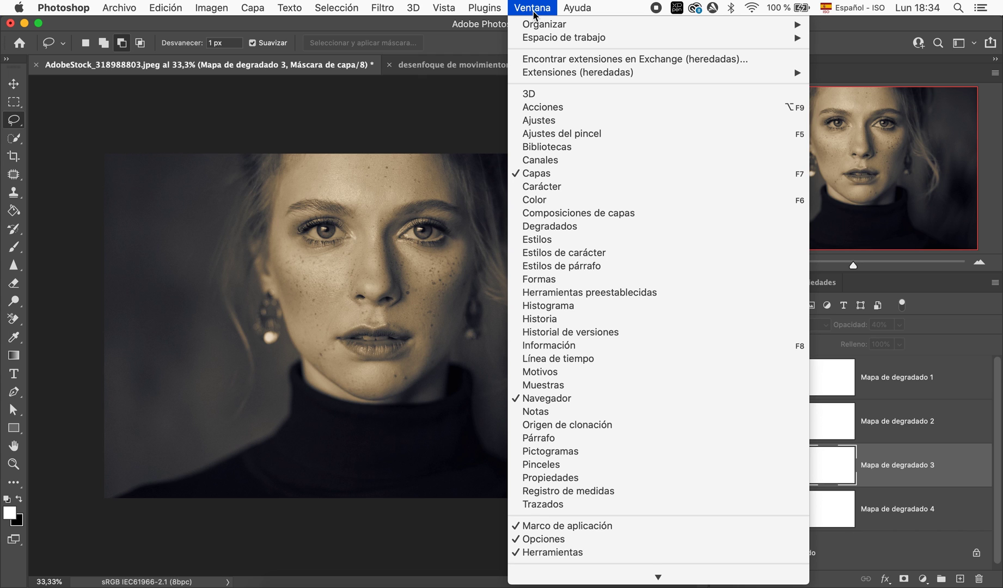
Open the Degradados panel from the Ventana menu and move it further right.
click(555, 227)
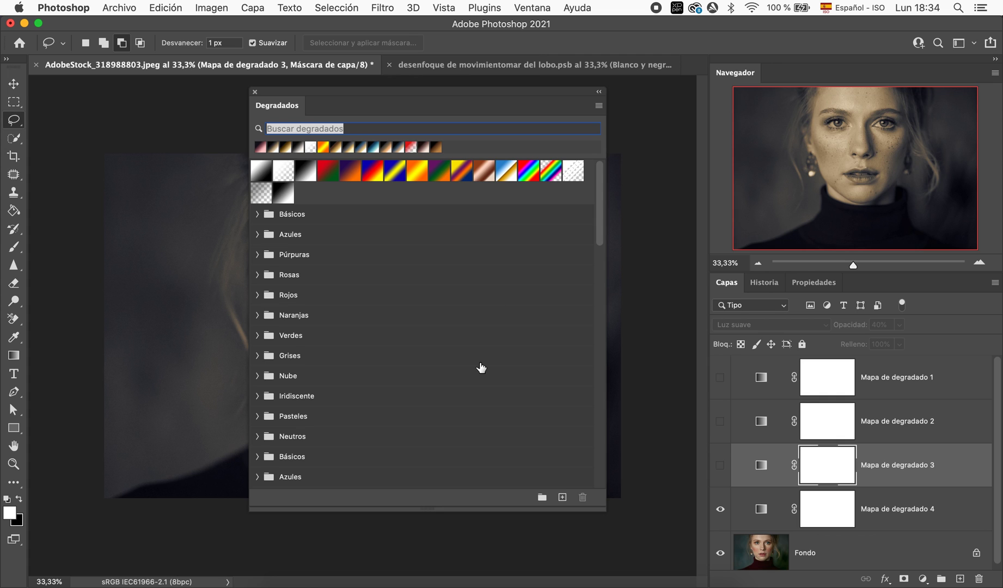
scroll(481, 367, down, 5)
scroll(481, 367, up, 5)
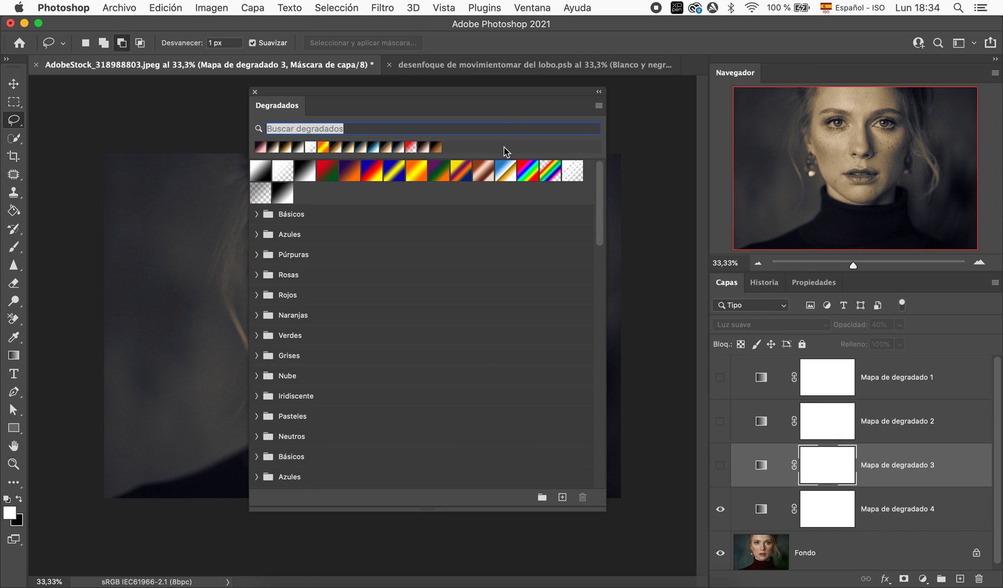
drag(497, 98, 588, 90)
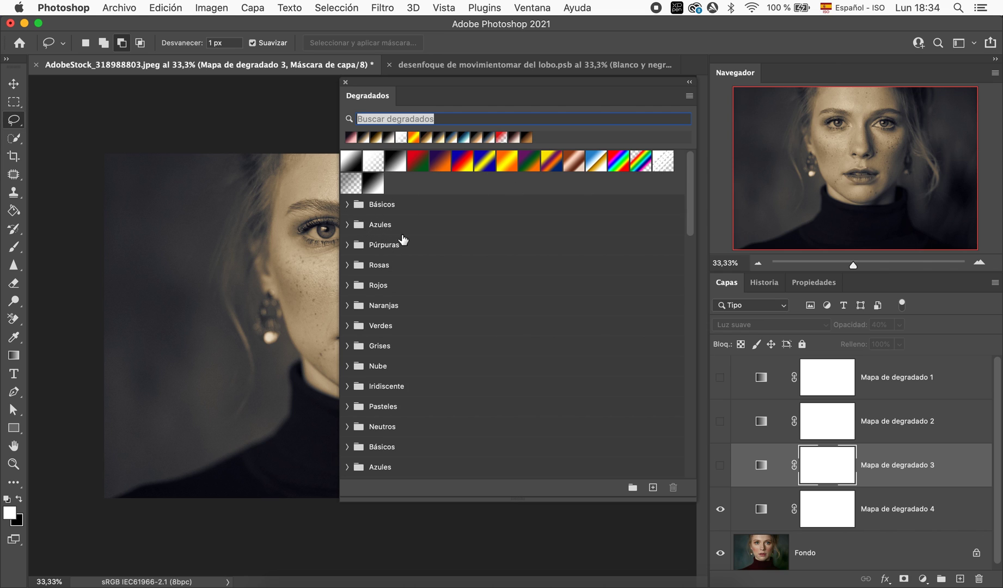
Expand the Azules, Púrpuras and Rosas gradient preset folders.
click(347, 225)
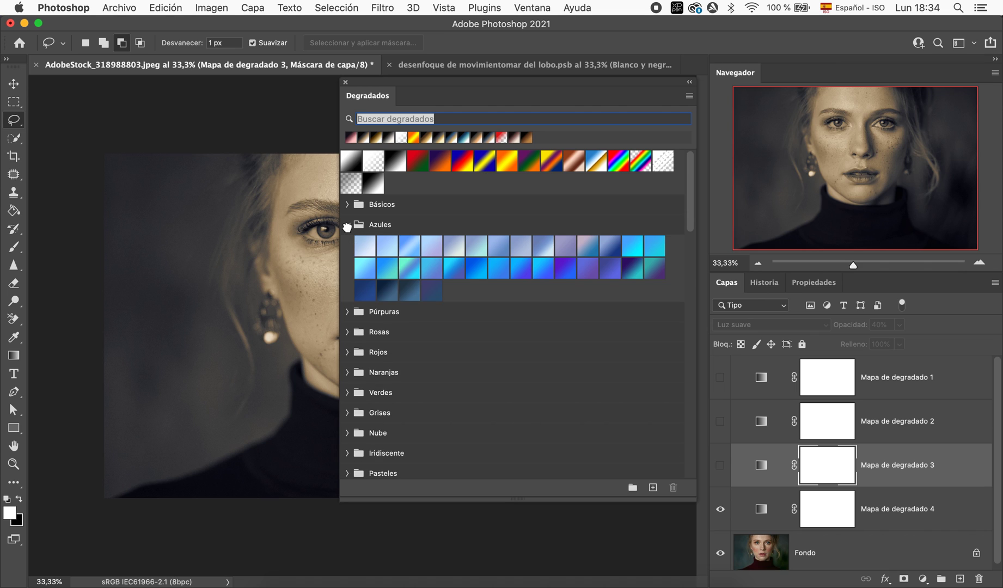
click(348, 226)
click(347, 244)
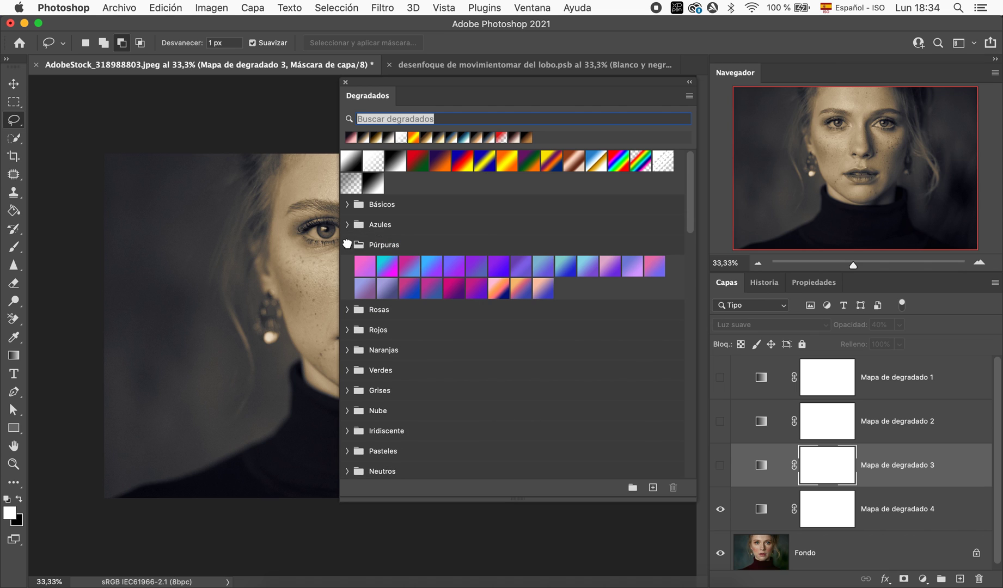
click(347, 245)
click(347, 265)
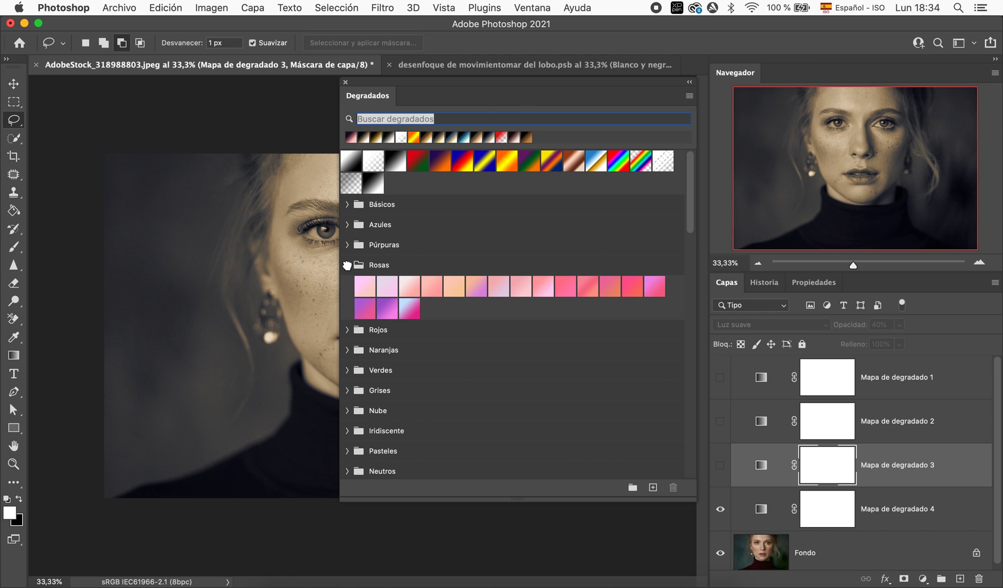
click(347, 265)
Scroll down through the remaining gradient preset folders.
scroll(448, 396, down, 3)
scroll(448, 395, down, 3)
scroll(448, 396, down, 3)
scroll(448, 396, down, 3)
scroll(448, 395, down, 2)
scroll(448, 396, down, 2)
scroll(448, 395, down, 2)
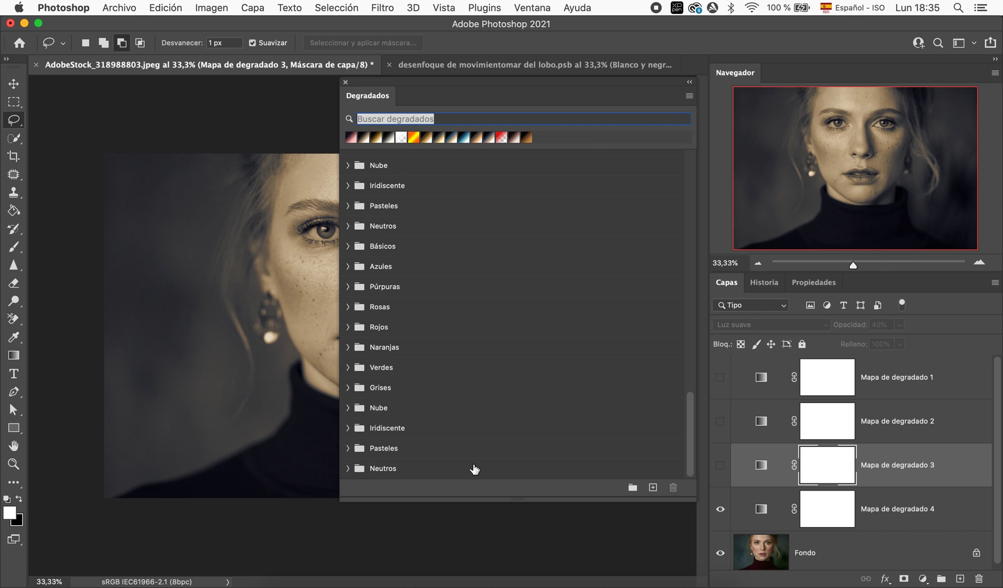
click(689, 97)
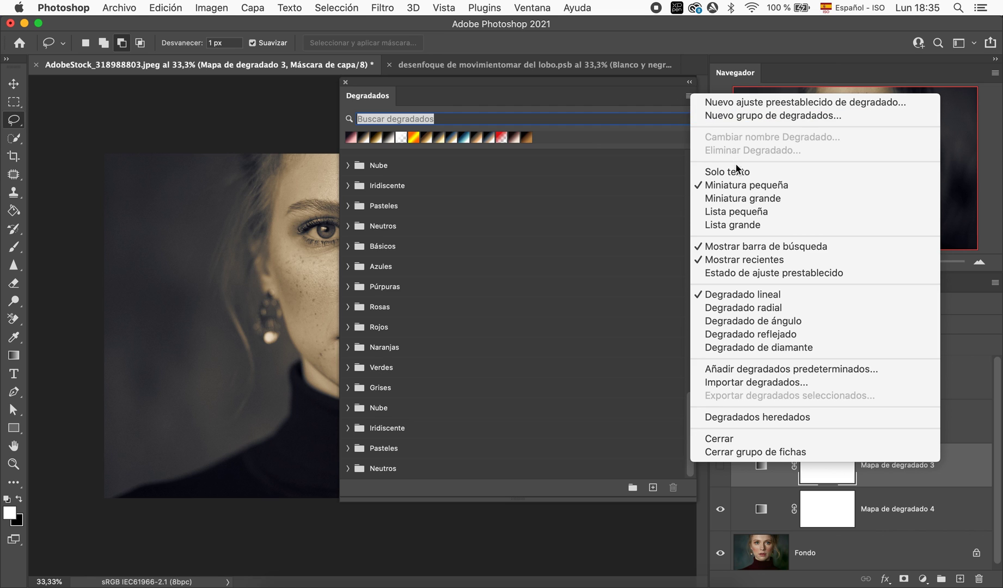
Load Degradados heredados and expand its Tonos fotográficos presets.
click(757, 417)
scroll(536, 426, down, 1)
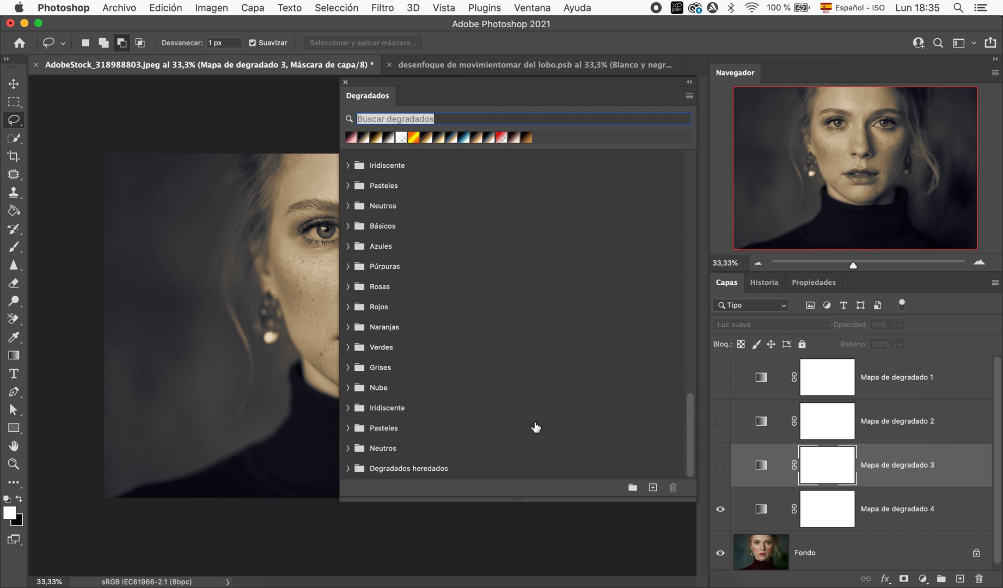
click(349, 469)
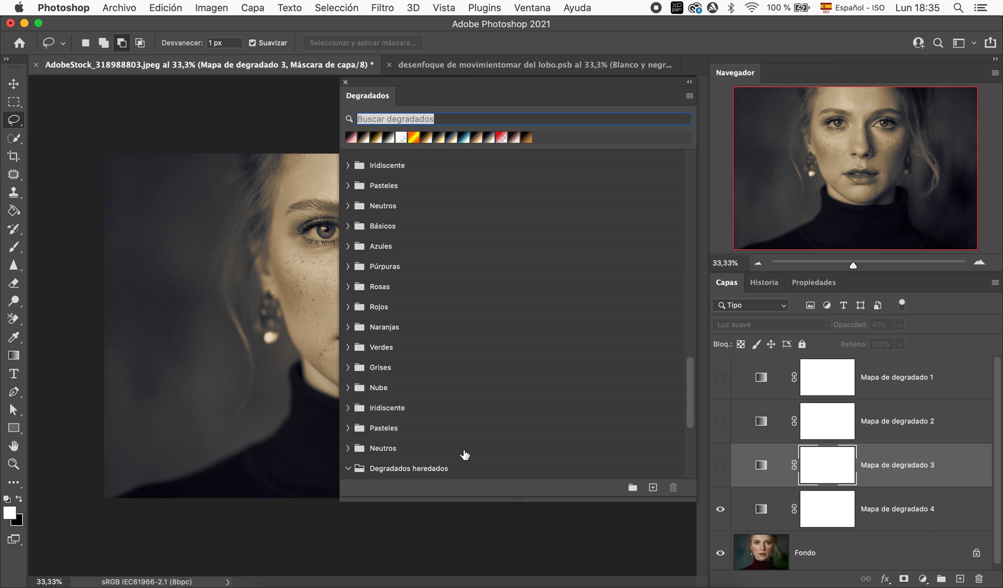
scroll(465, 455, down, 8)
scroll(465, 455, down, 3)
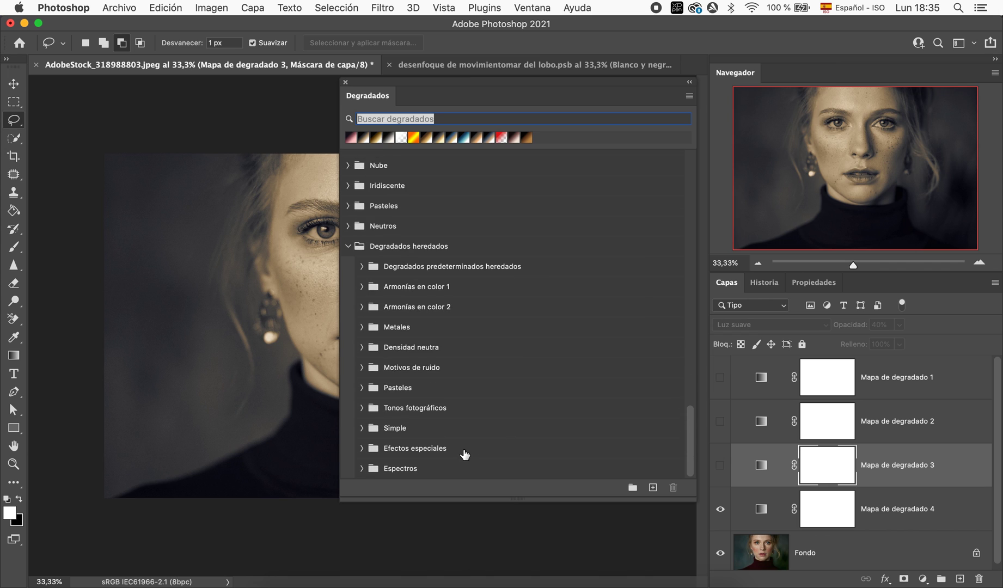
click(362, 409)
scroll(478, 451, down, 3)
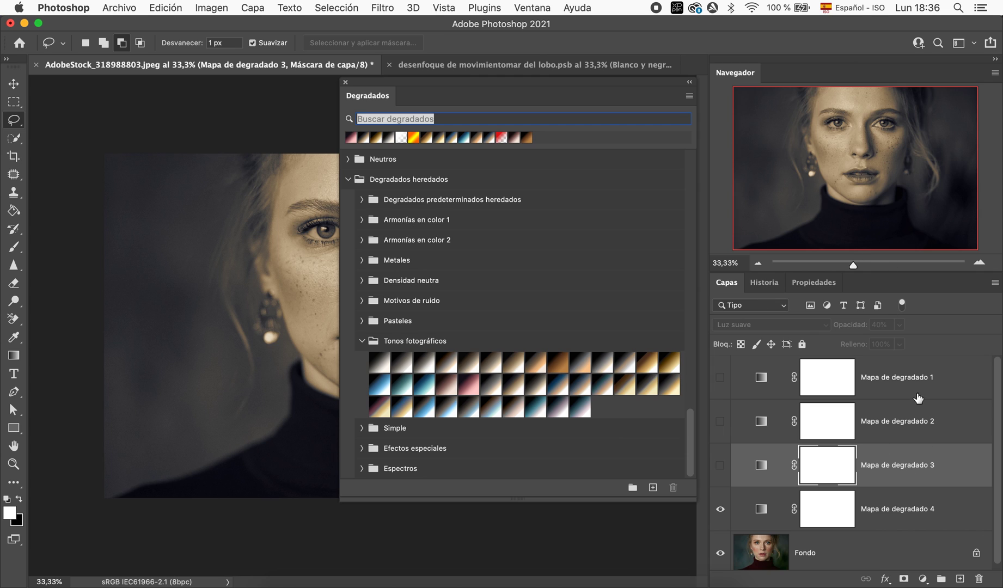
Delete all Mapa de degradado layers, undo a test brown gradient fill, and close the Gradients panel.
click(931, 376)
key(BackSpace)
key(BackSpace)
key(BackSpace)
key(BackSpace)
key(BackSpace)
key(BackSpace)
key(BackSpace)
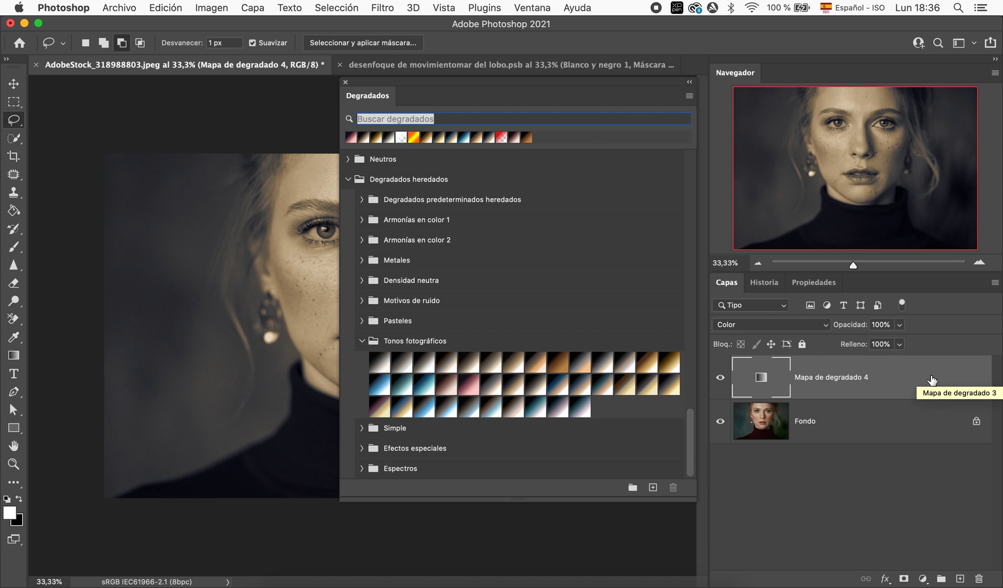
key(BackSpace)
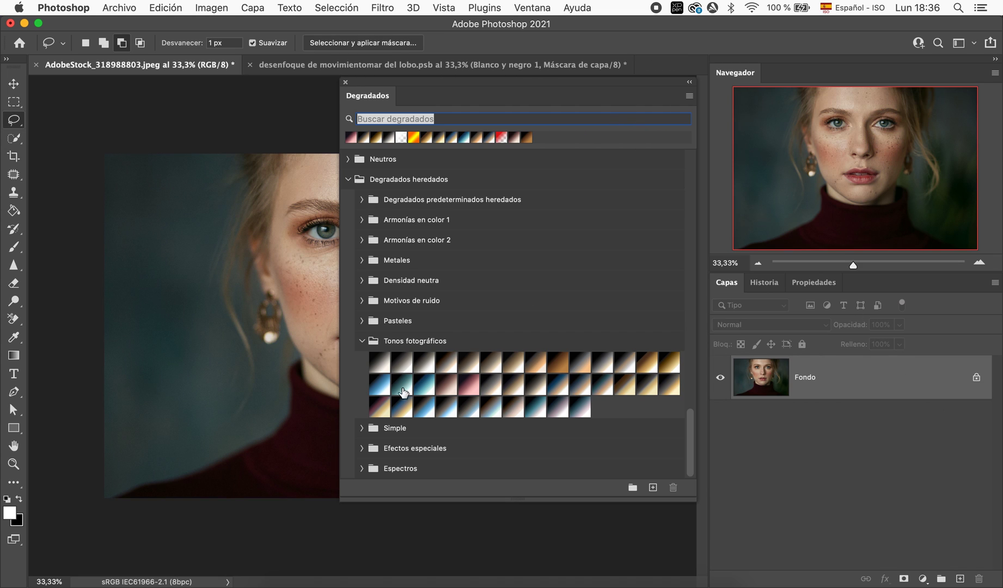
drag(516, 90, 864, 95)
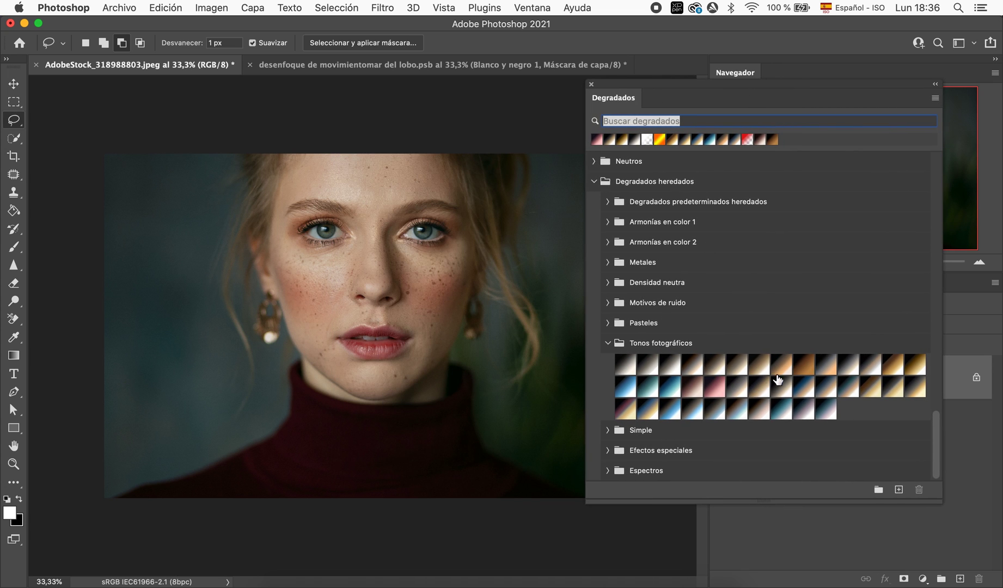
drag(806, 368, 387, 314)
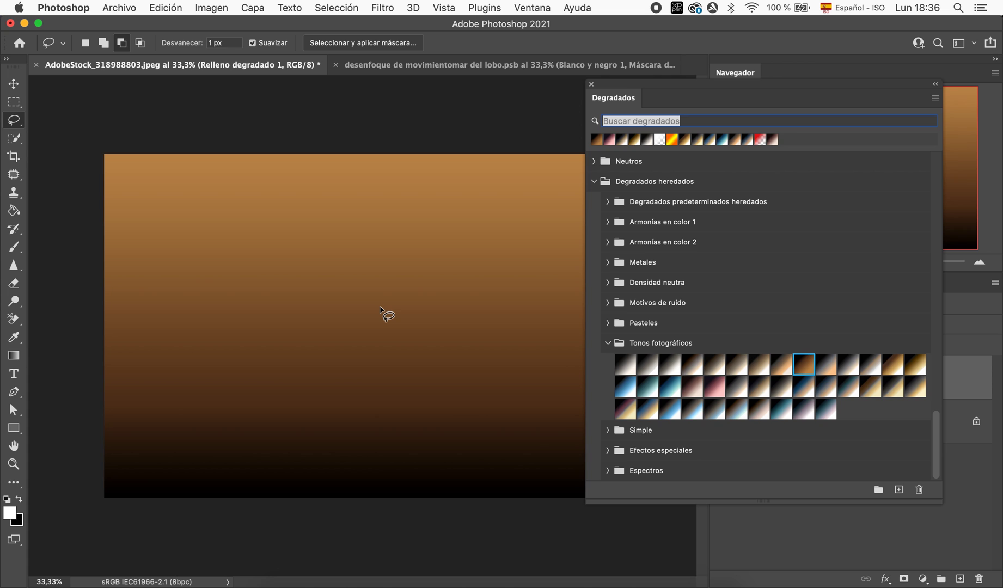
key(super+z)
click(726, 287)
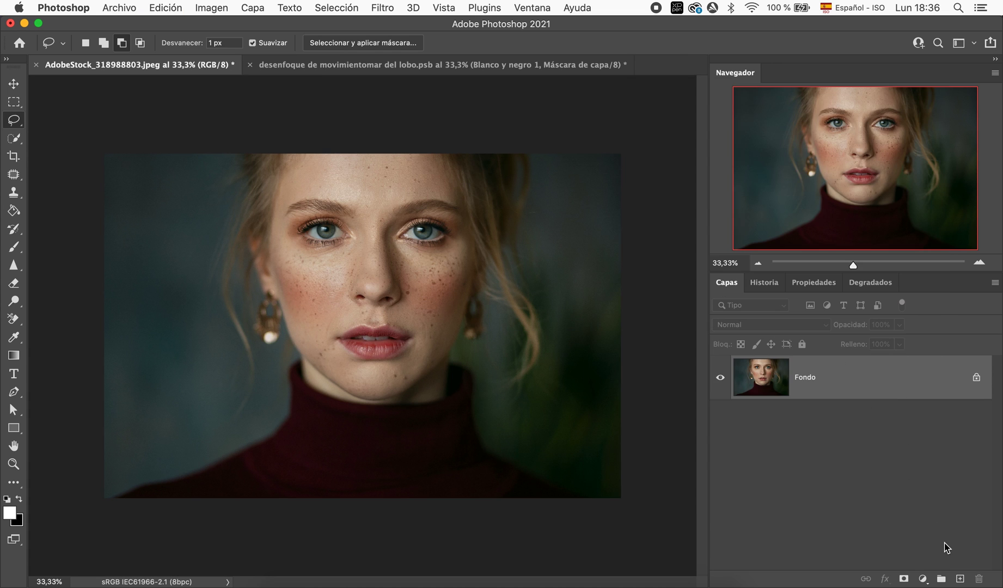
Add a new Gradient Map adjustment layer to the portrait.
click(922, 579)
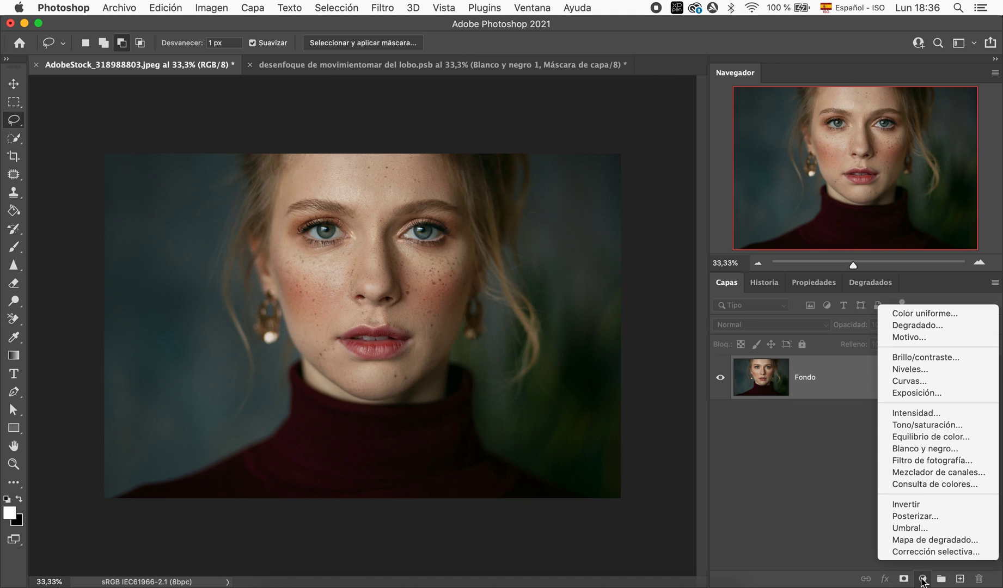
click(930, 540)
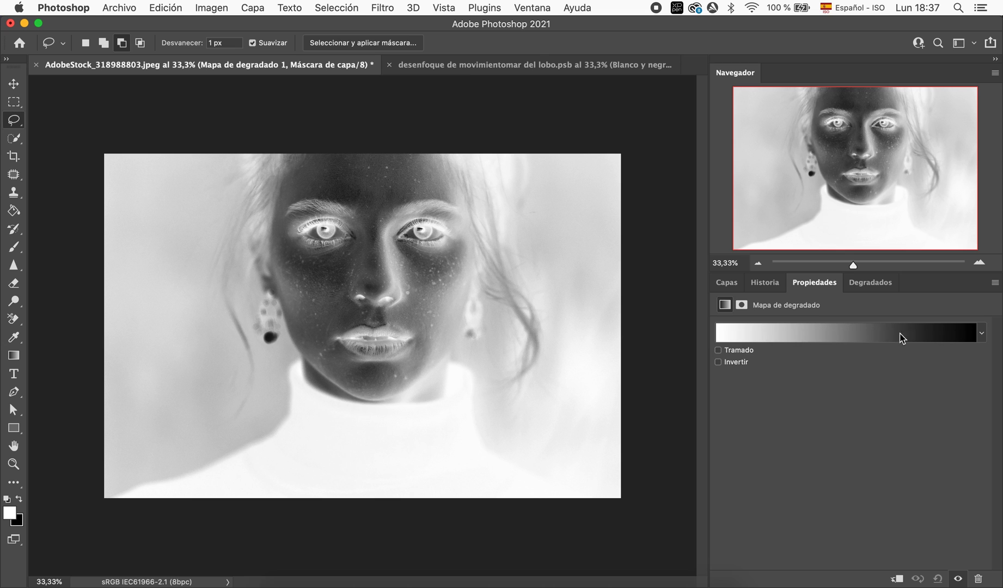
click(982, 335)
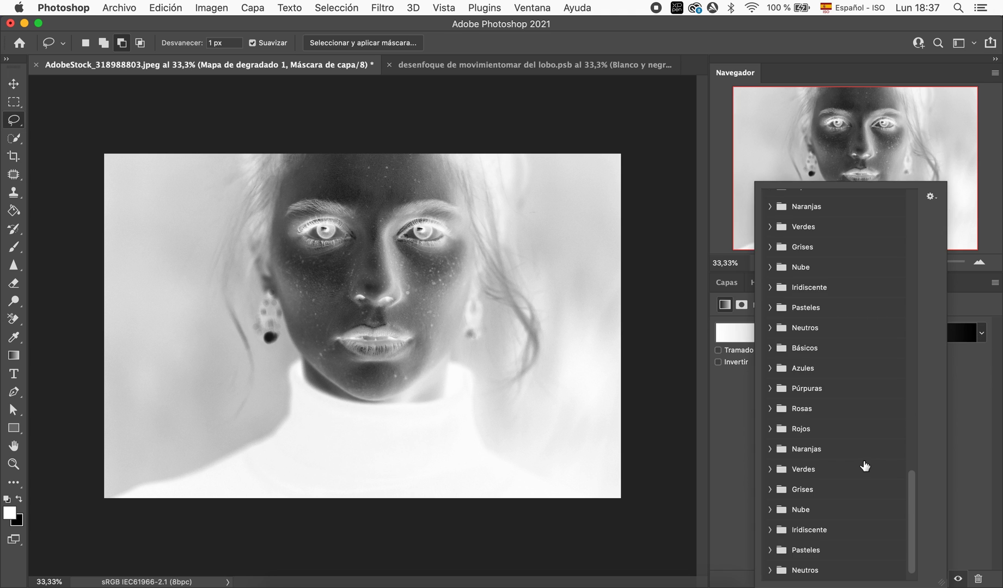
In the gradient picker, expand Degradados heredados and its Tonos fotográficos presets.
scroll(866, 466, down, 1)
click(770, 570)
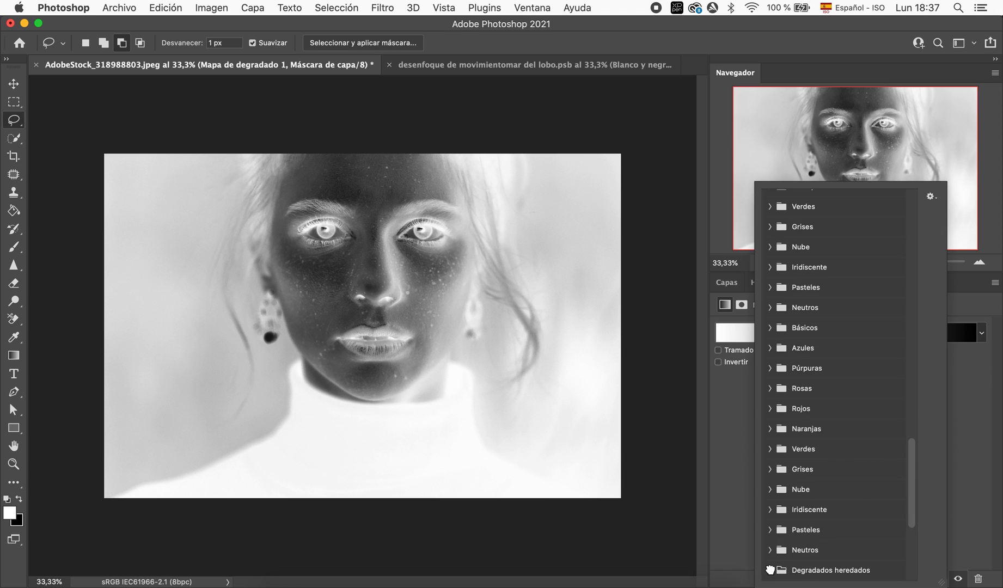
scroll(836, 554, down, 5)
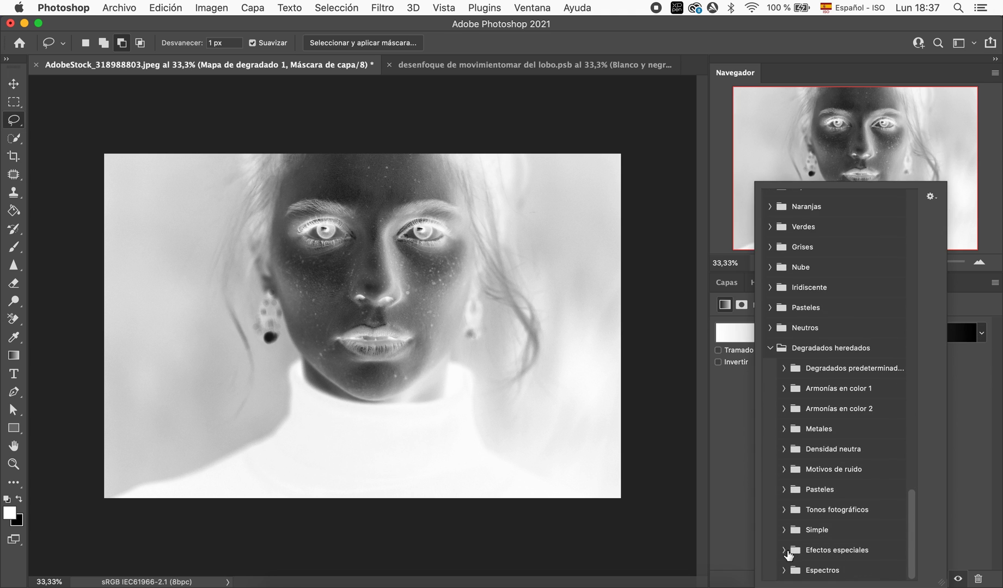
click(784, 510)
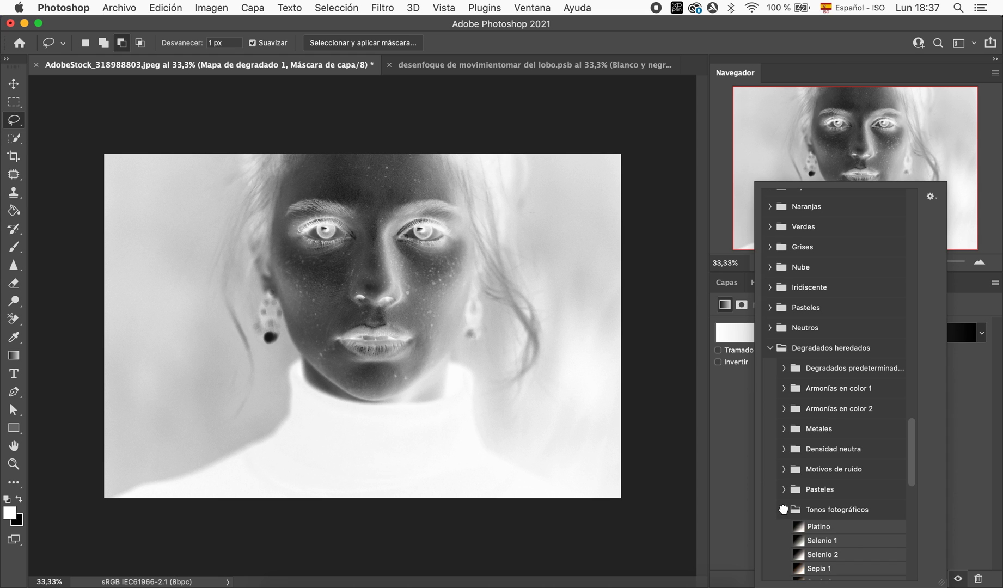
scroll(855, 542, down, 2)
scroll(855, 541, down, 3)
scroll(856, 542, down, 1)
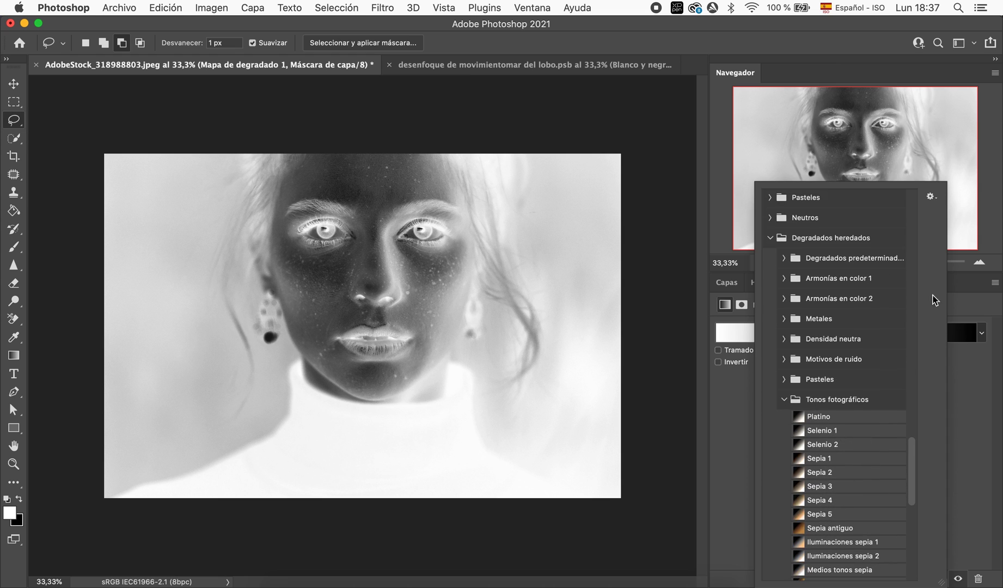
Show presets as small thumbnails and preview the first toning and sepia presets.
click(932, 197)
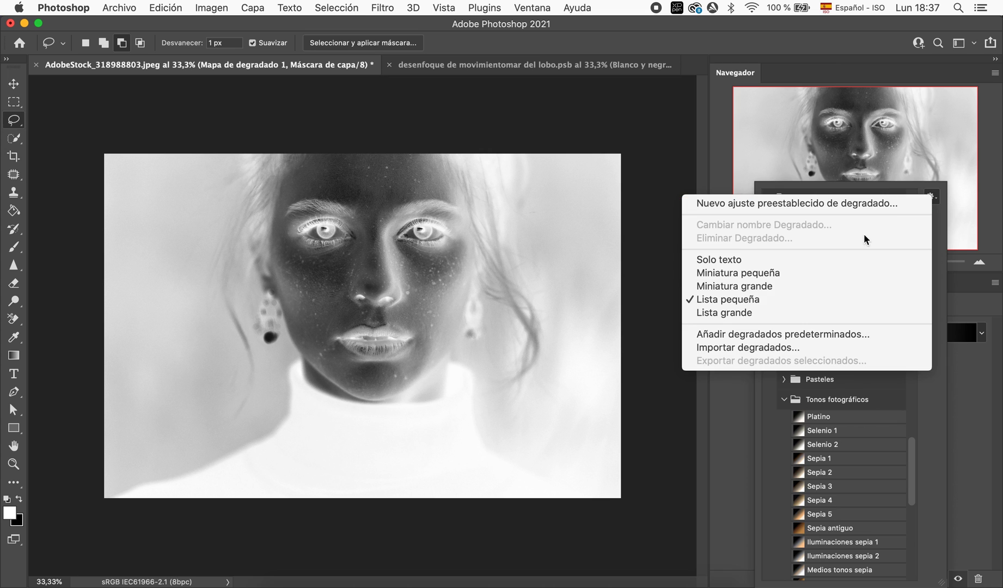
click(842, 273)
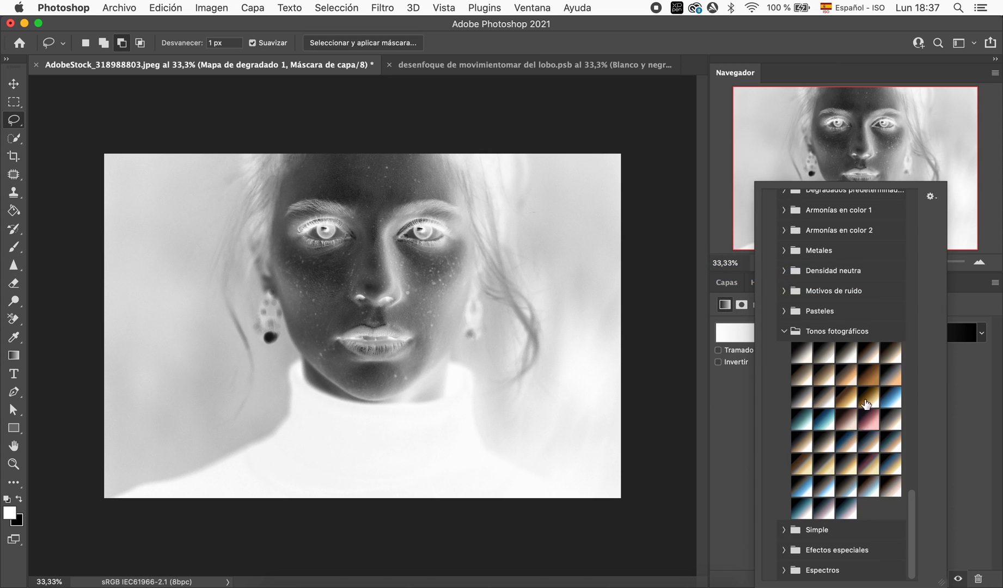
click(802, 357)
click(839, 385)
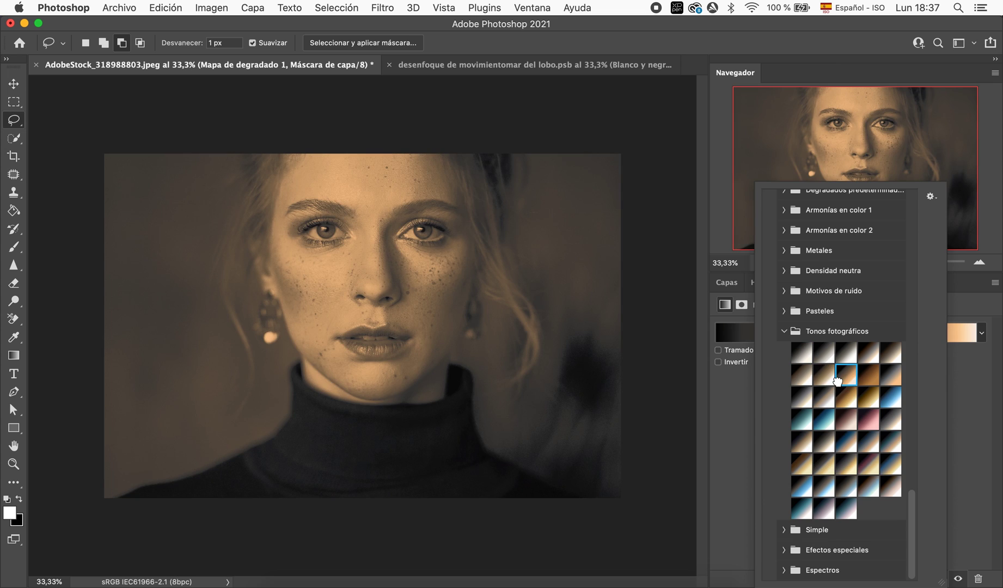
click(802, 357)
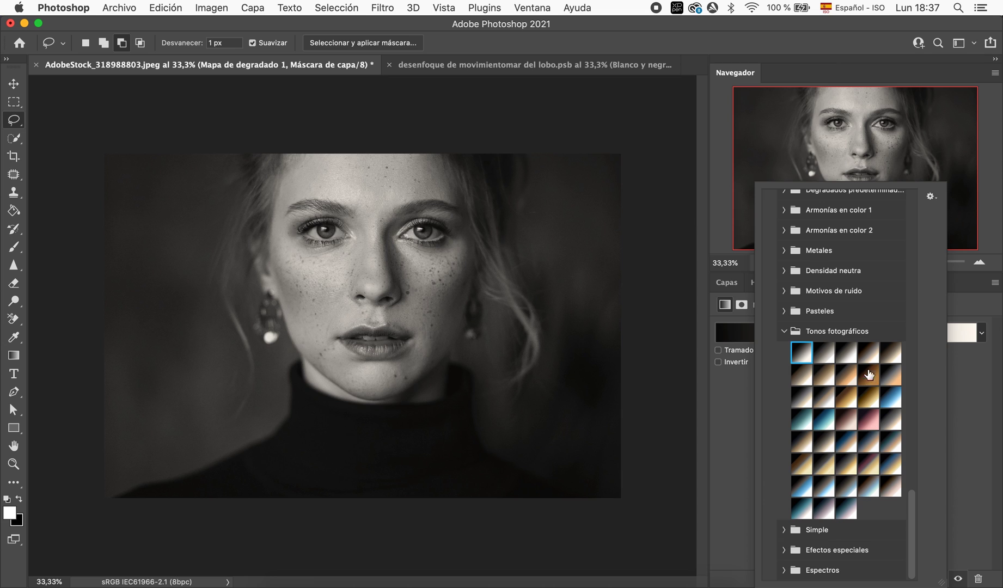
Switch the picker to Small List, step through the Sepia presets, and choose Oro 2.
click(930, 197)
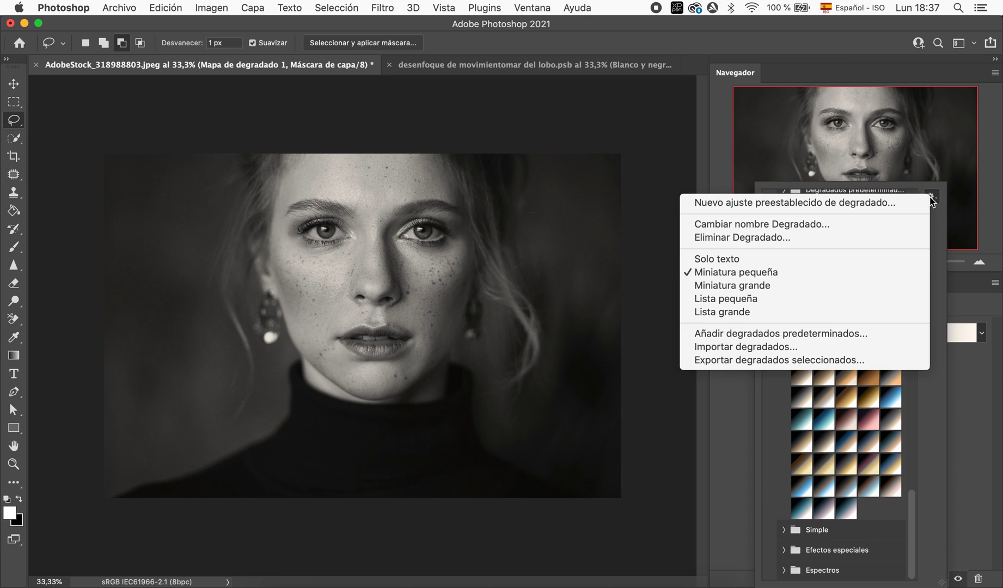
click(817, 299)
scroll(822, 460, down, 5)
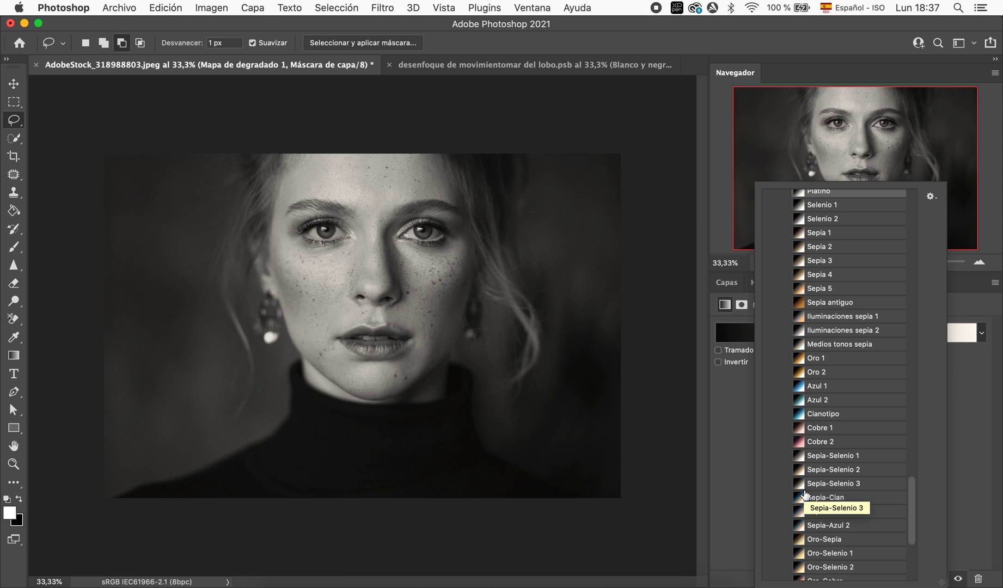
scroll(862, 346, up, 2)
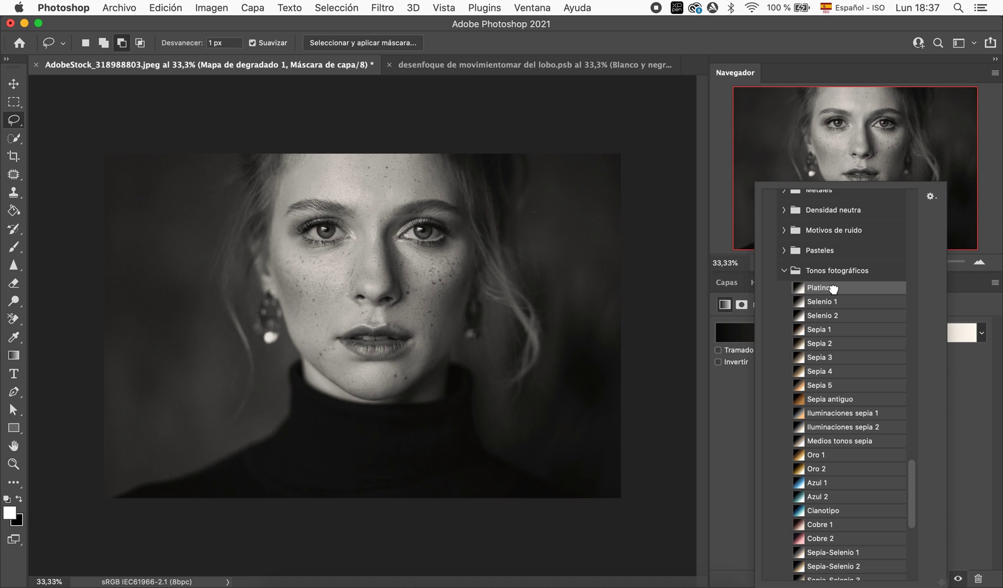
key(Down)
key(Down)
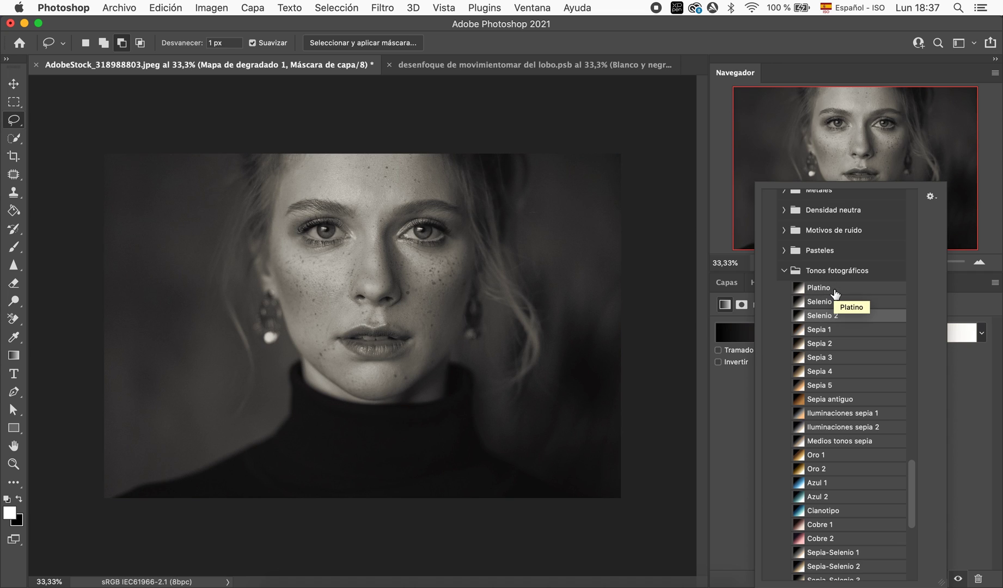
key(Down)
key(Down)
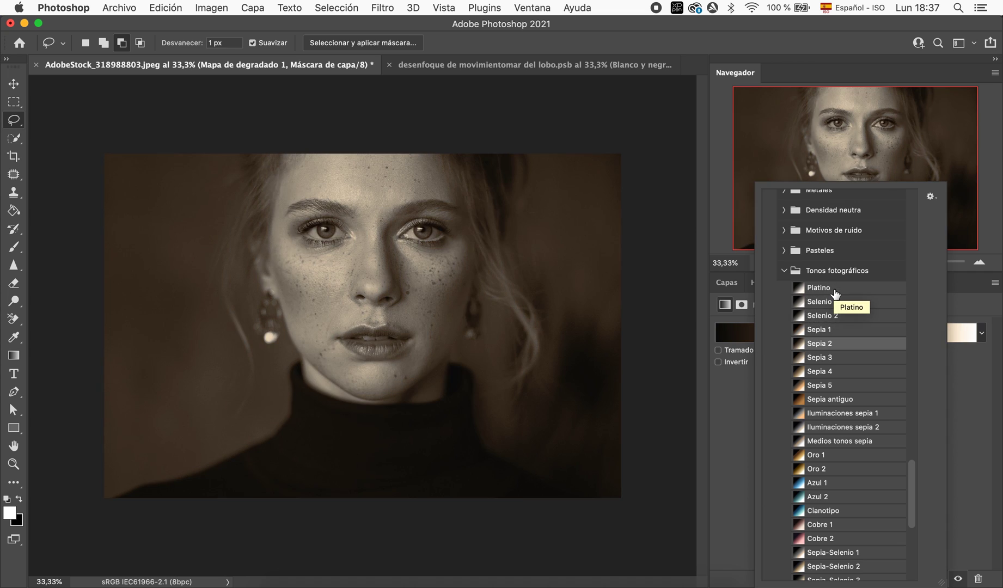
key(Down)
key(Down)
key(Down)
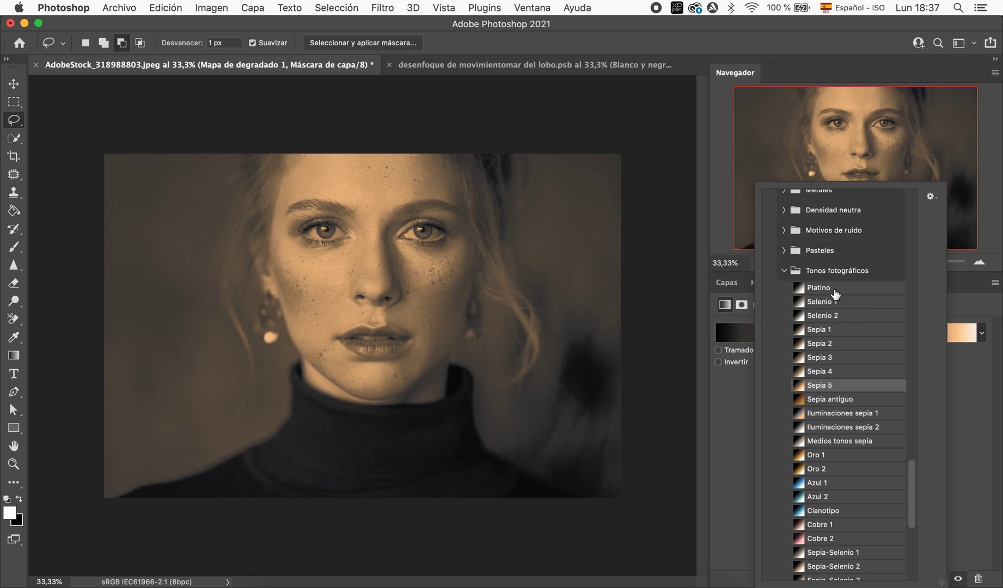
key(Down)
key(Down)
key(Down)
key(Down)
key(Down)
key(Down)
key(Down)
key(Down)
key(Down)
key(Down)
key(Down)
key(Down)
key(Down)
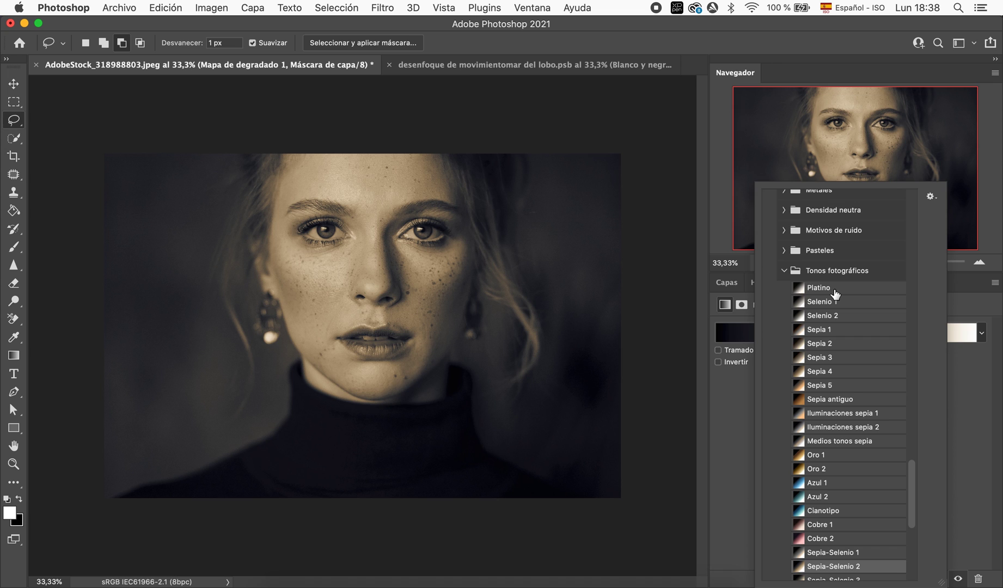
key(Up)
key(Up)
key(Up)
key(Up)
key(Up)
key(Up)
key(Up)
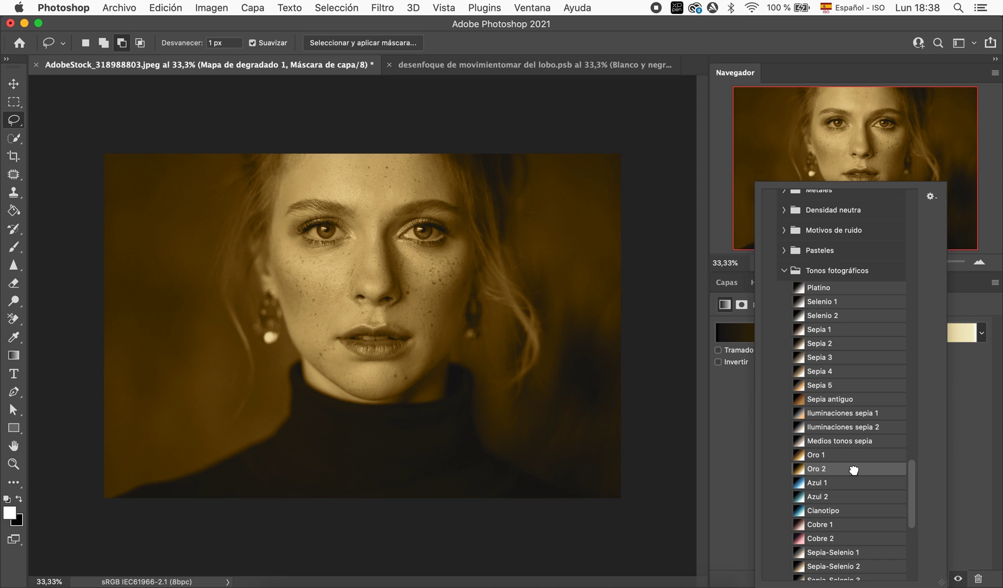
click(979, 451)
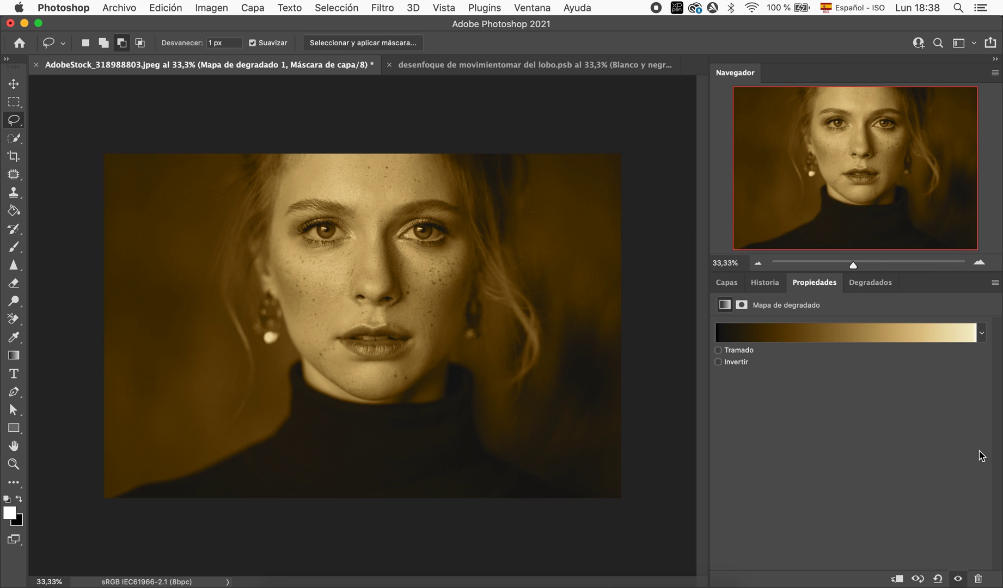
click(724, 284)
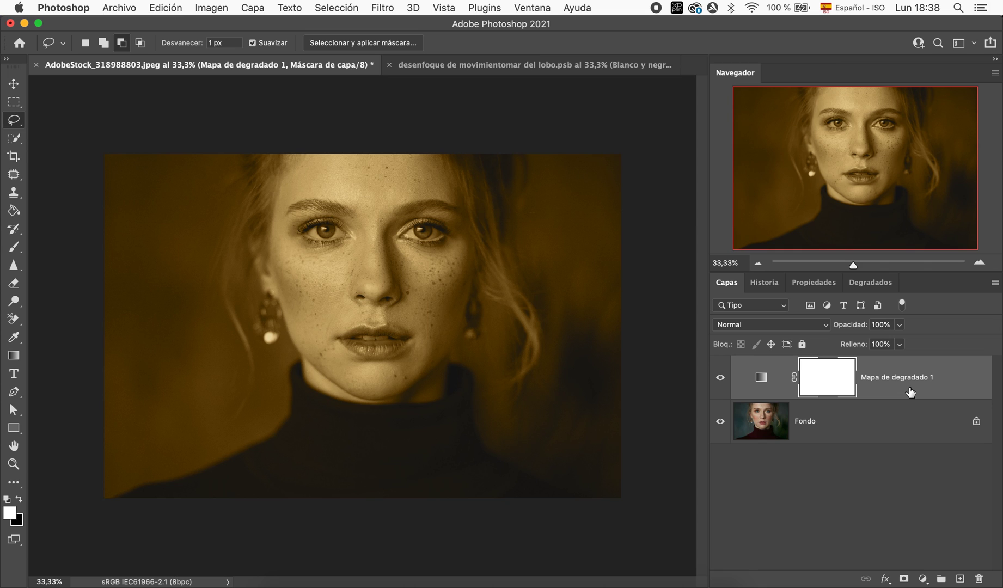
Lower Mapa de degradado 1 to 40% opacity and toggle it off and on to compare.
click(899, 325)
drag(900, 344, 860, 340)
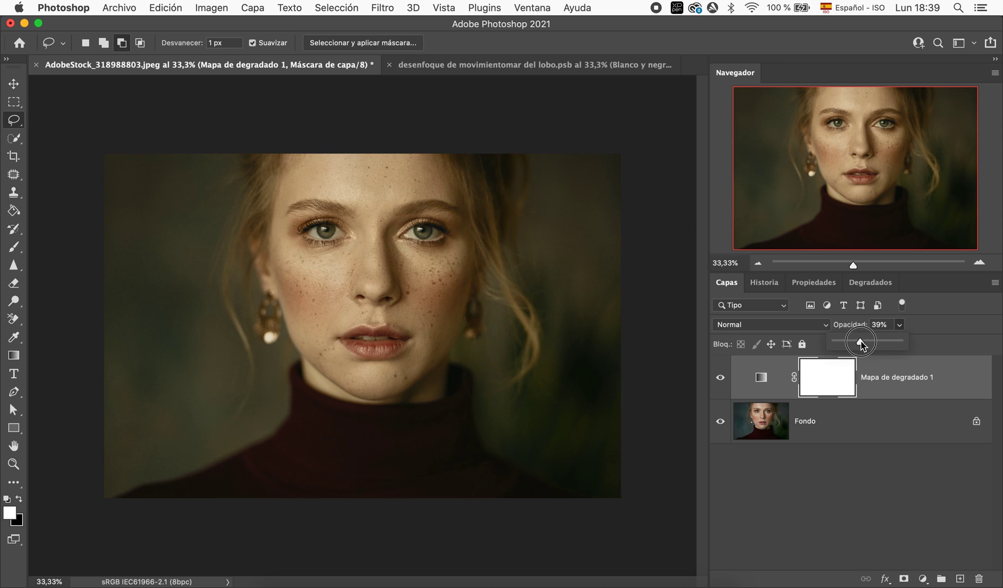
click(916, 377)
click(721, 377)
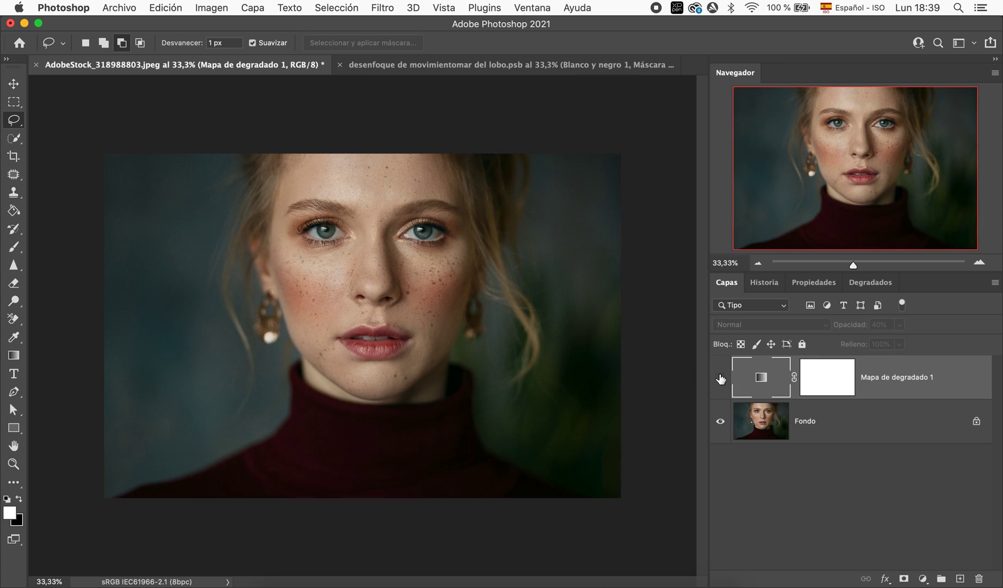
click(720, 378)
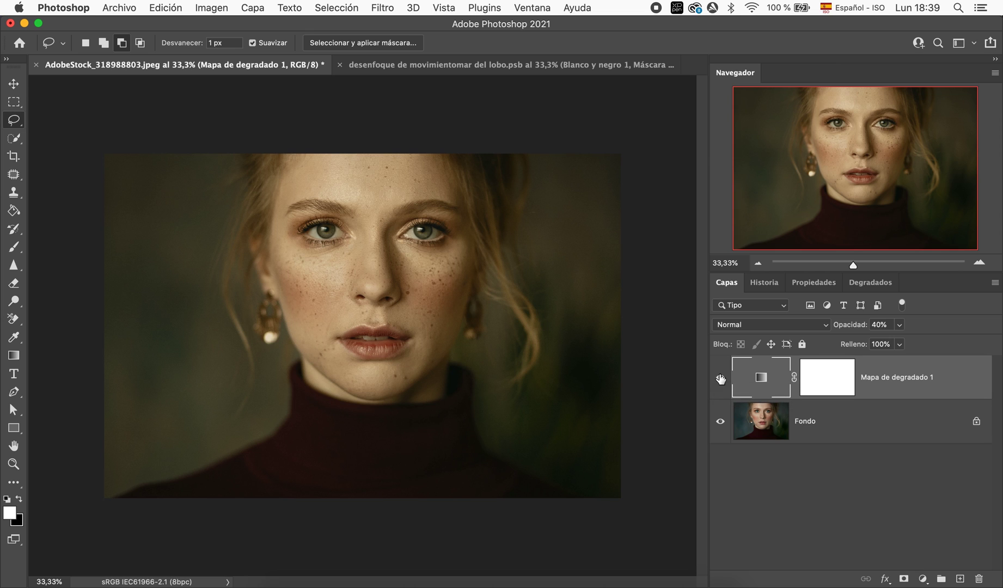
click(787, 328)
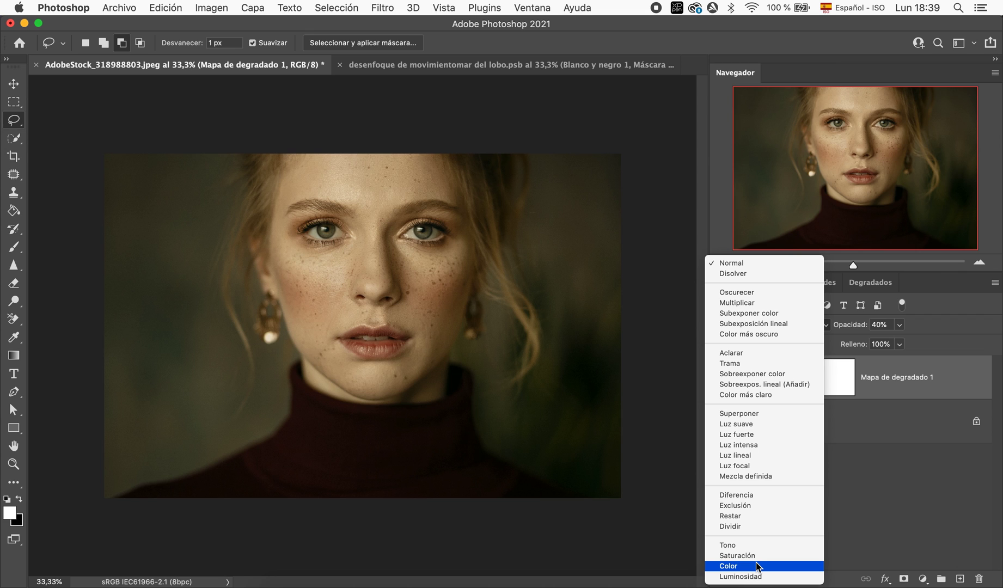
Try Color blend mode on the gradient map, then settle on Luz suave.
click(757, 567)
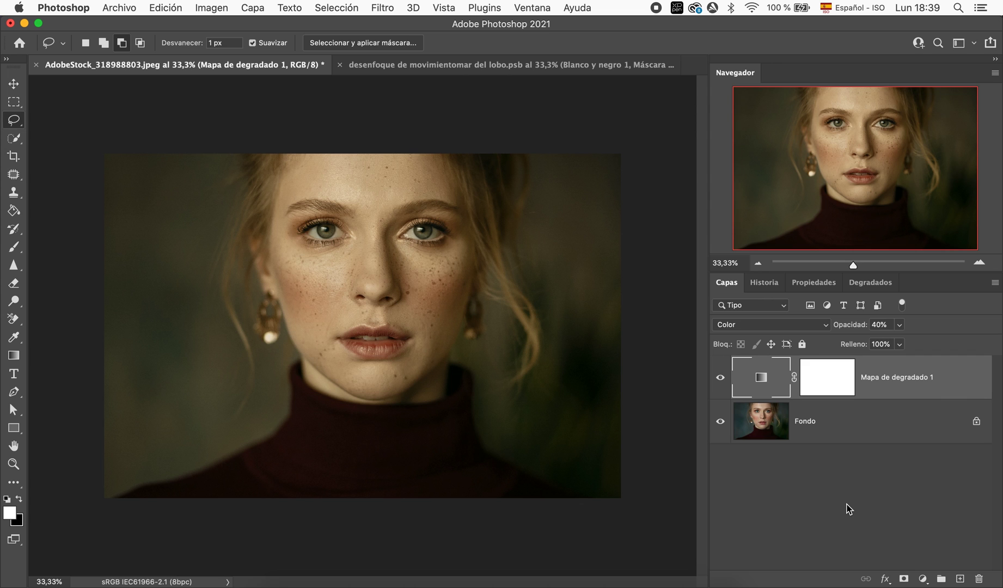
click(793, 324)
click(790, 184)
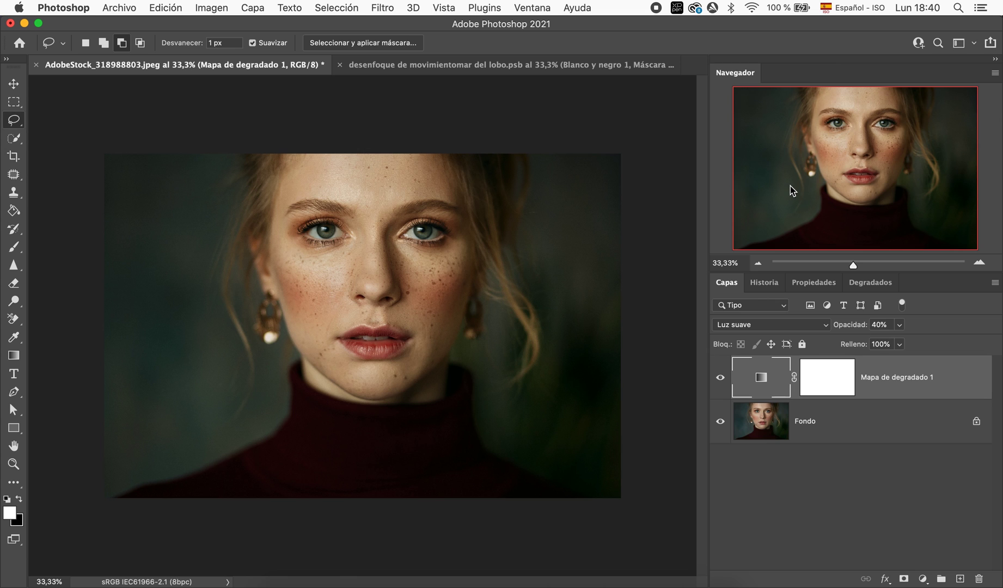
click(754, 325)
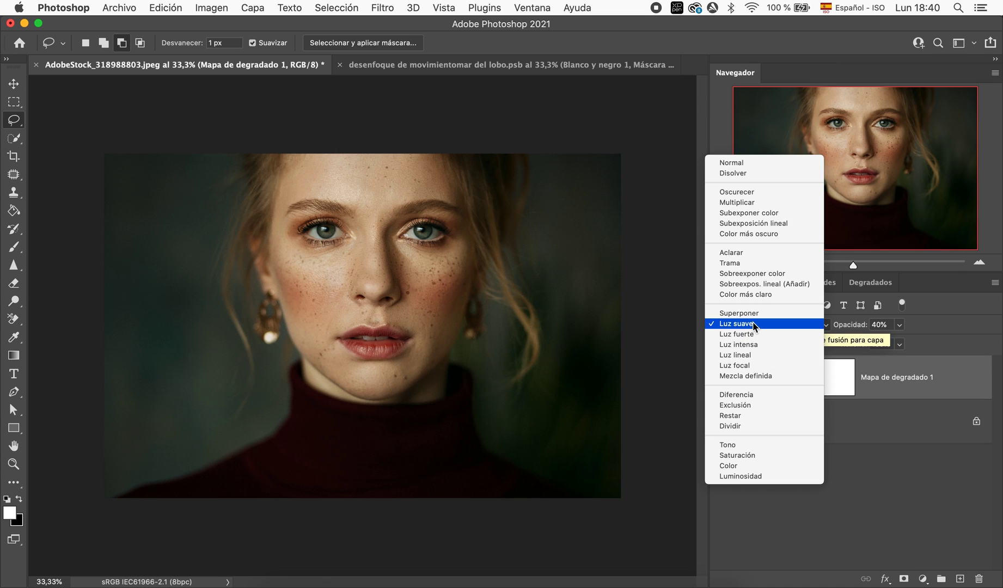
click(754, 325)
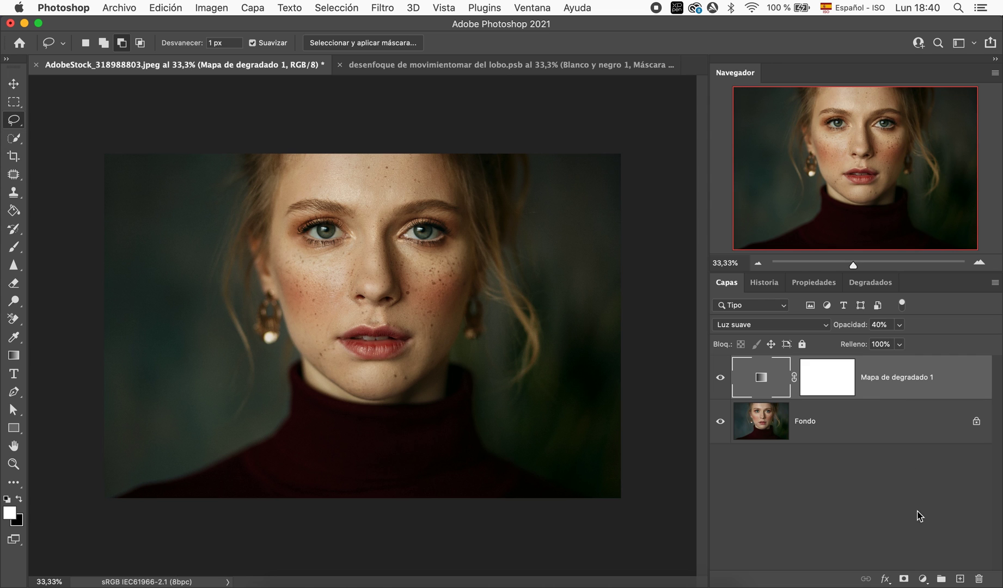
click(922, 578)
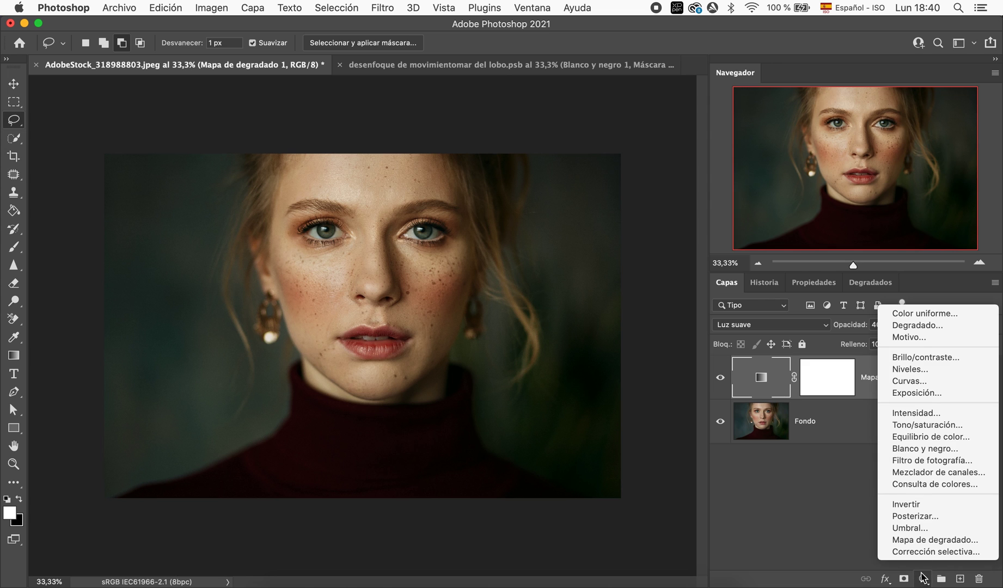
Add a second gradient map layer using the Cianotipo cyan toning preset.
click(925, 540)
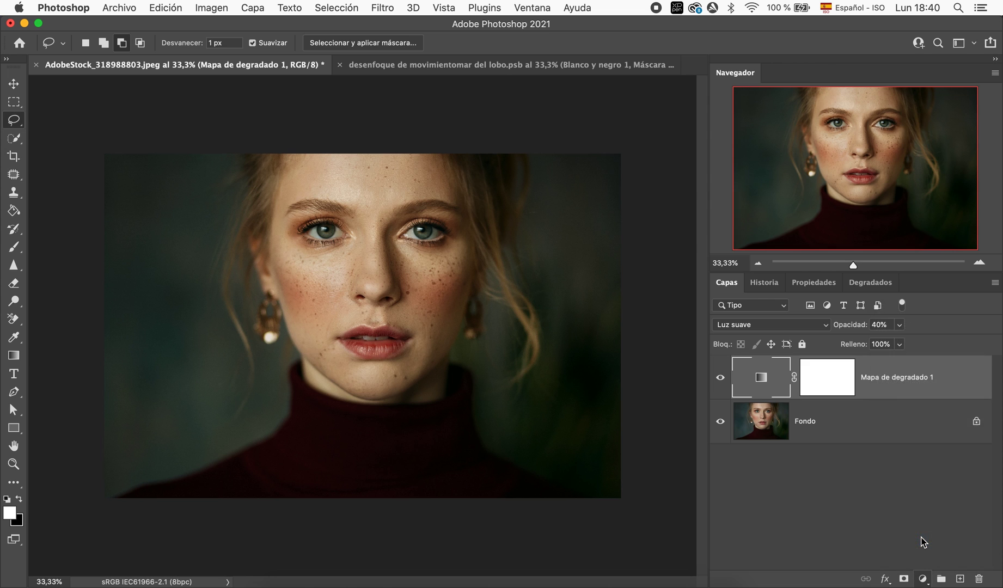
click(982, 333)
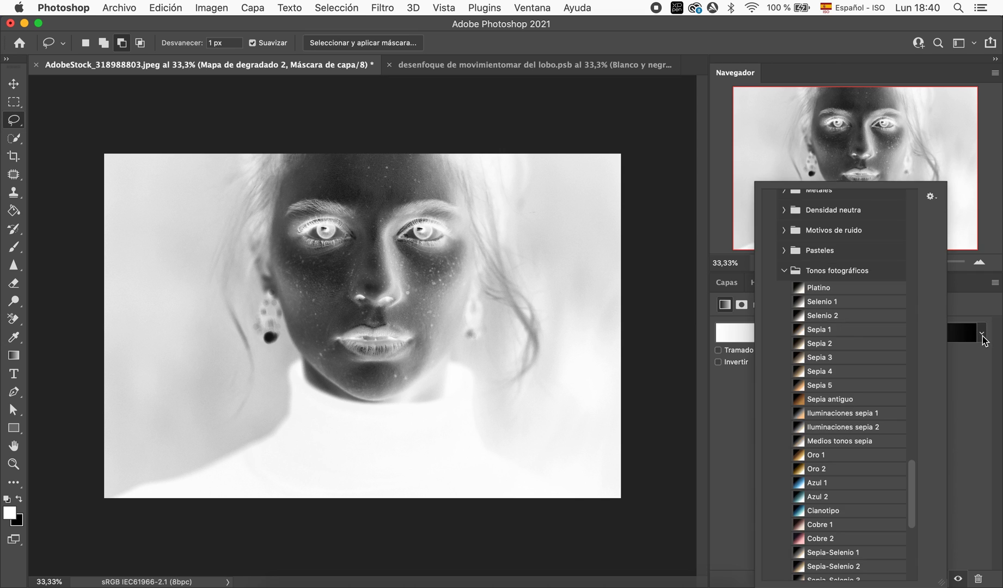
click(876, 510)
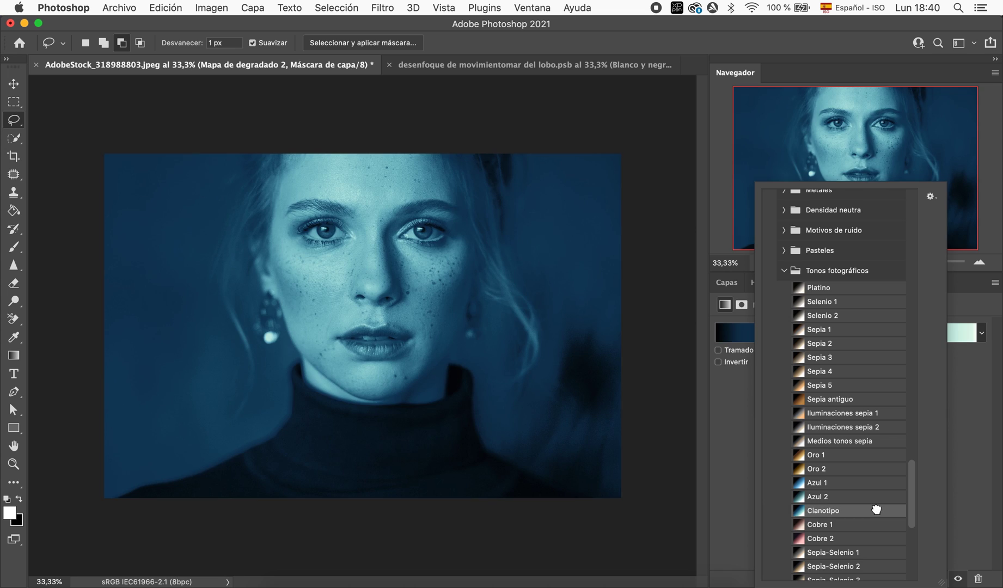
click(993, 424)
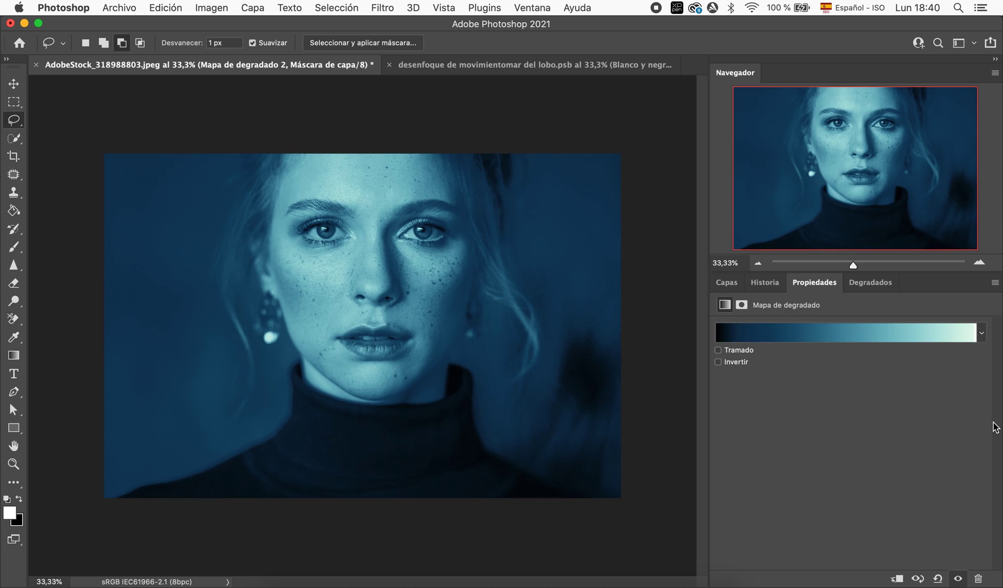
click(725, 282)
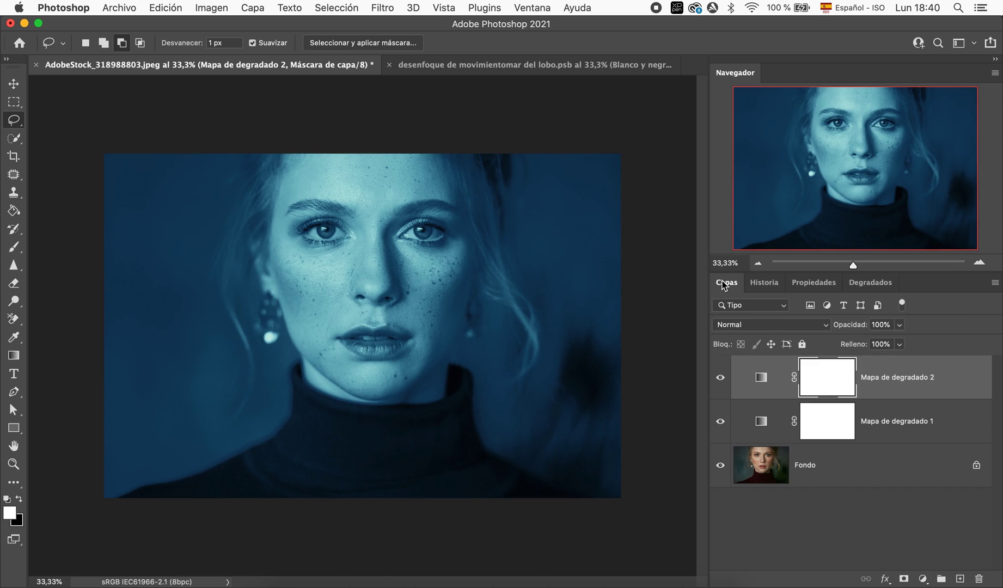
click(900, 325)
Set Mapa de degradado 2 to about 41% opacity with Luz suave blending.
drag(902, 342, 861, 337)
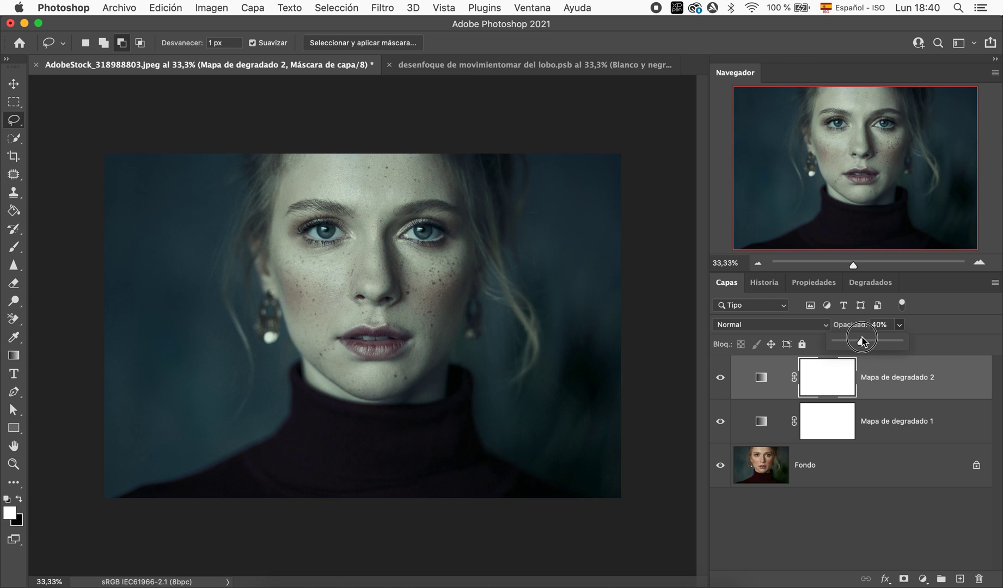
click(721, 379)
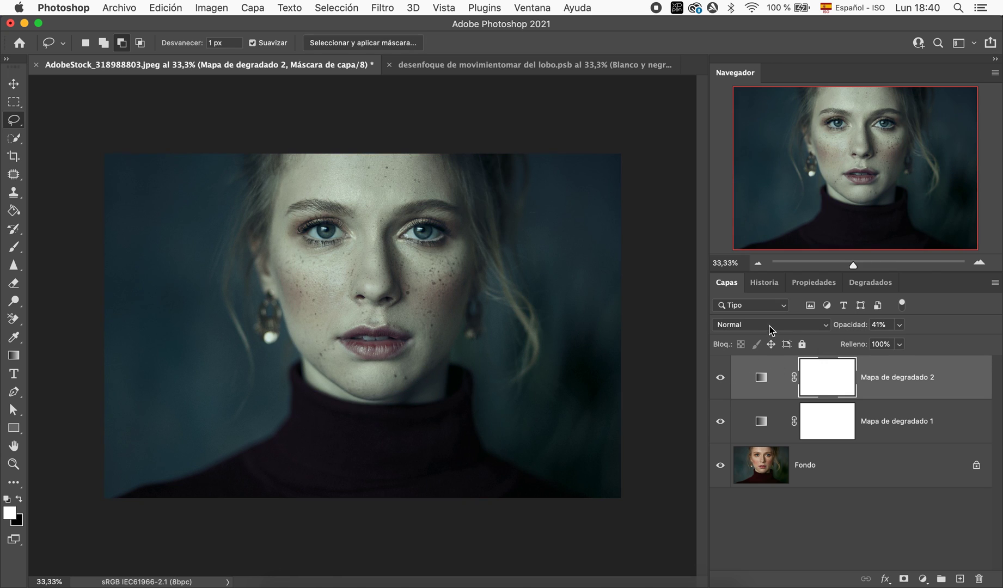
click(772, 326)
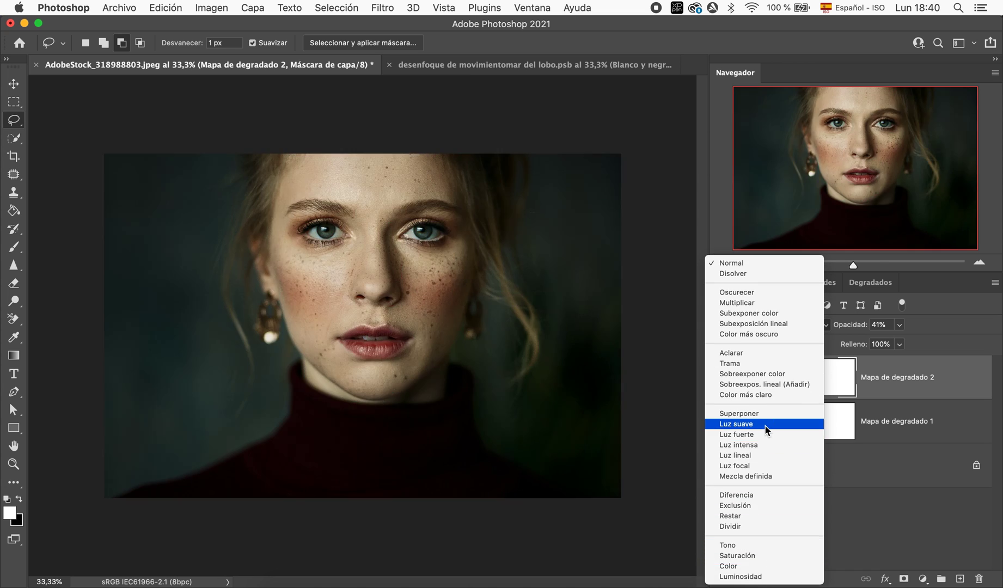
click(765, 425)
Toggle the gradient maps to compare, hide both, and select the Fondo layer.
click(720, 377)
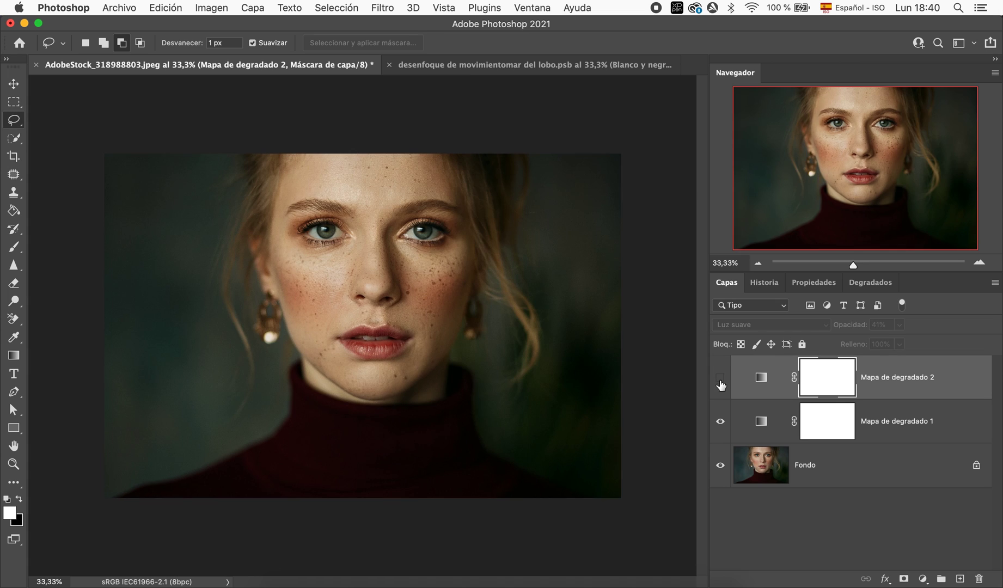
click(720, 421)
click(722, 381)
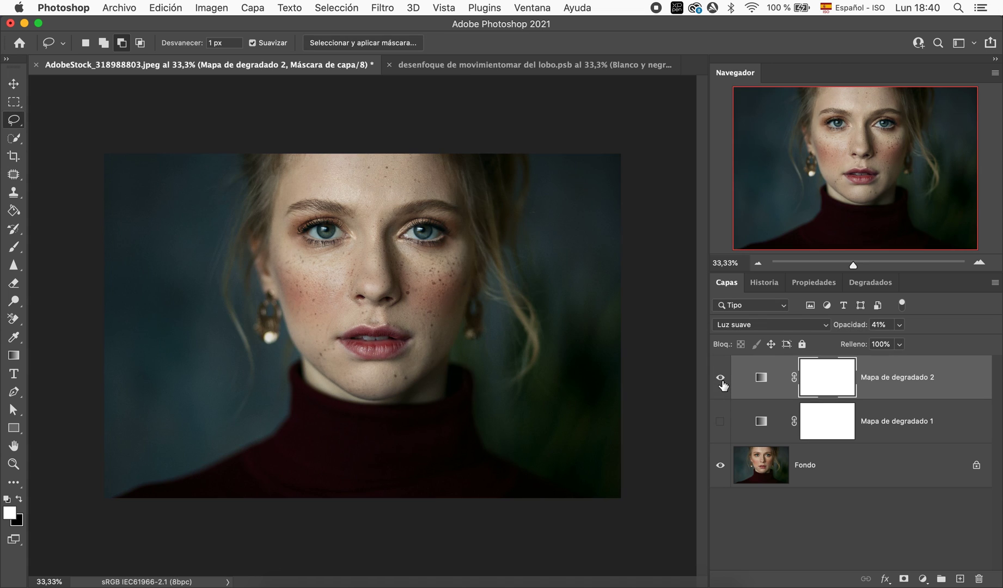
click(722, 381)
click(722, 381)
click(720, 381)
click(882, 474)
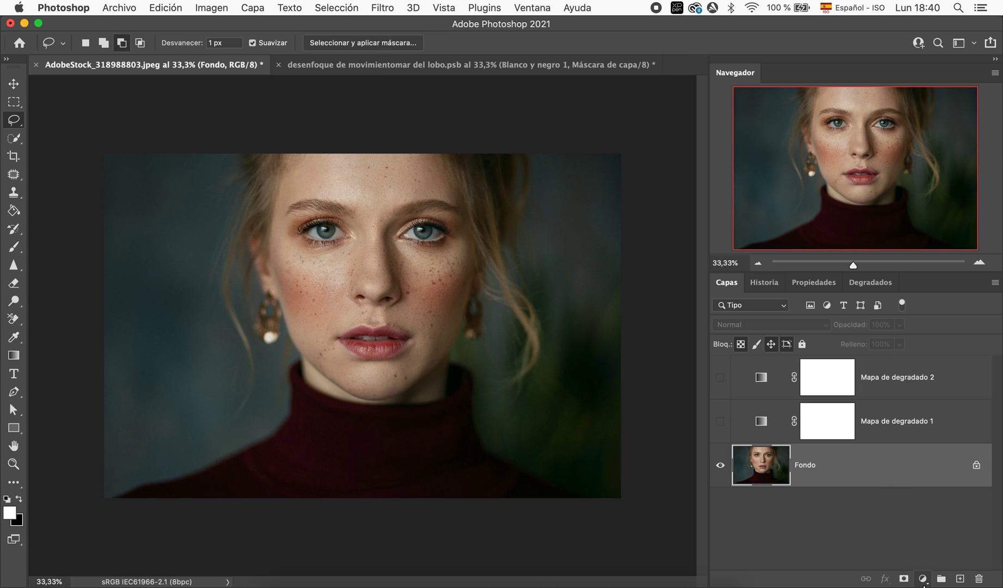
Add Mapa de degradado 3 above Fondo with the Cobre 2 copper preset.
click(923, 580)
click(947, 542)
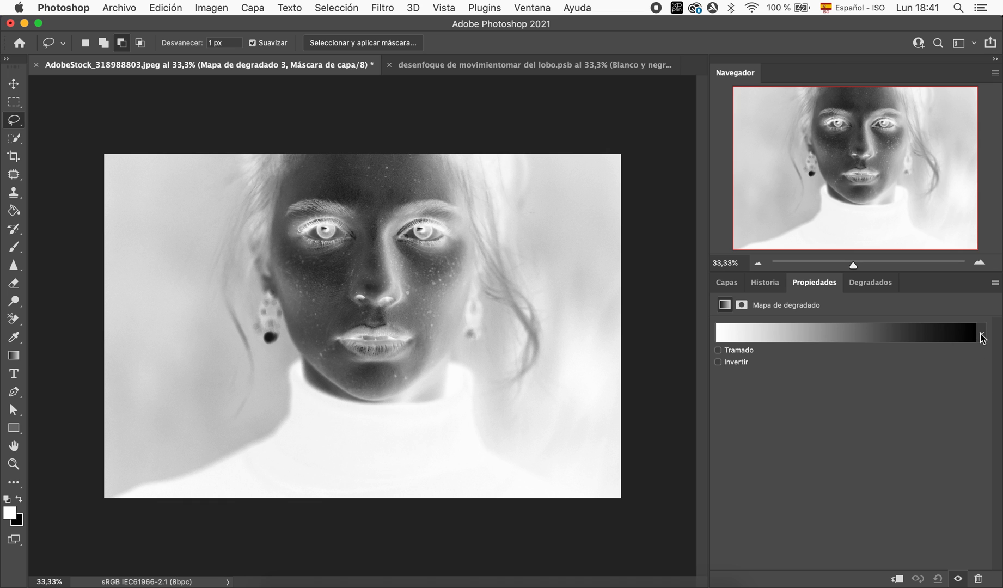
click(981, 334)
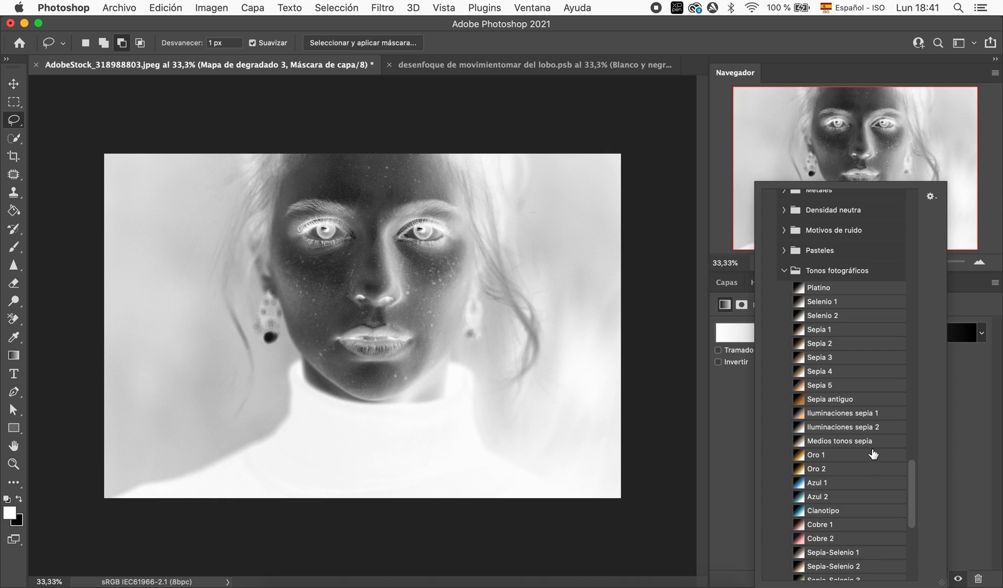
scroll(860, 492, down, 5)
scroll(860, 492, down, 5)
scroll(860, 491, down, 1)
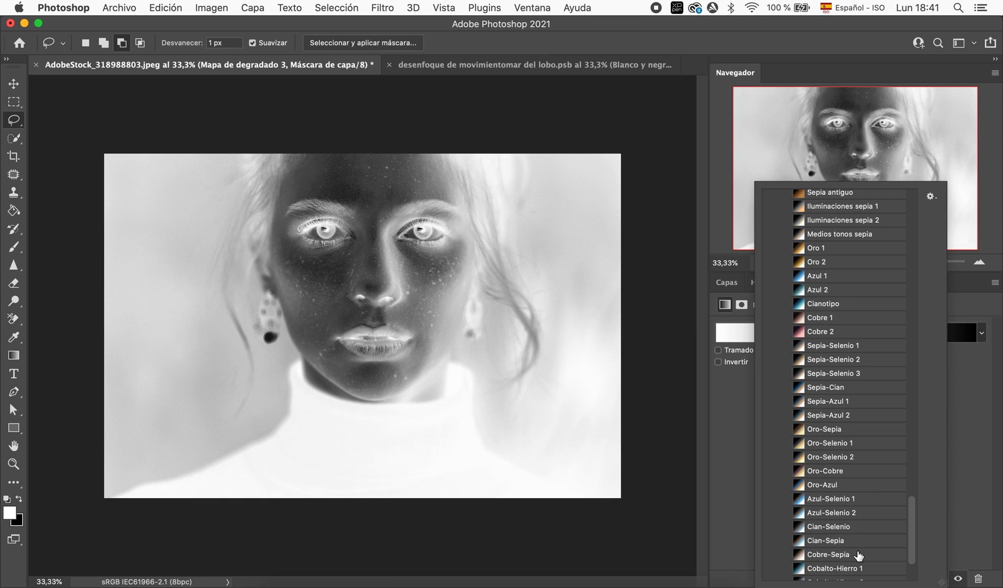
scroll(860, 538, down, 3)
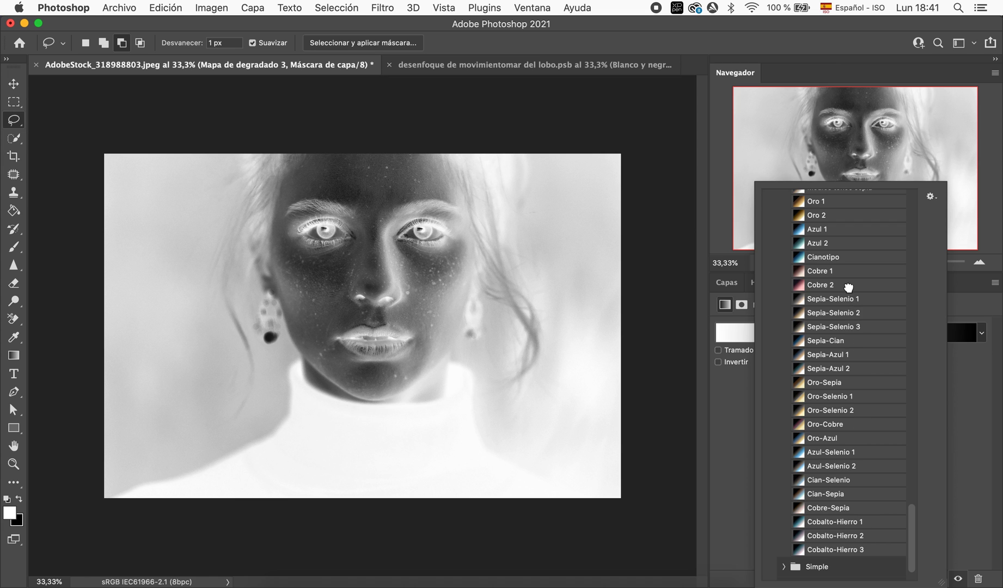
click(848, 286)
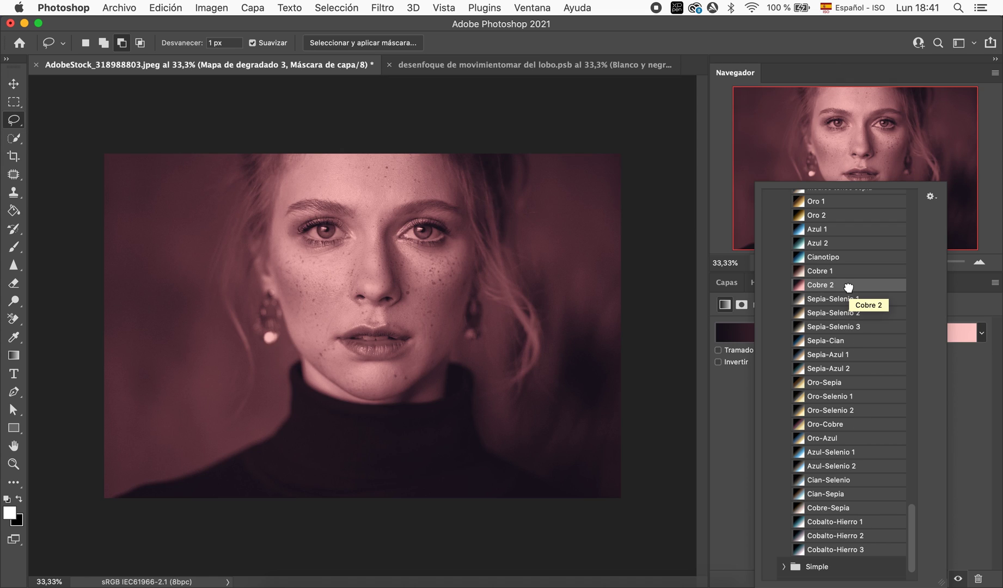
click(973, 391)
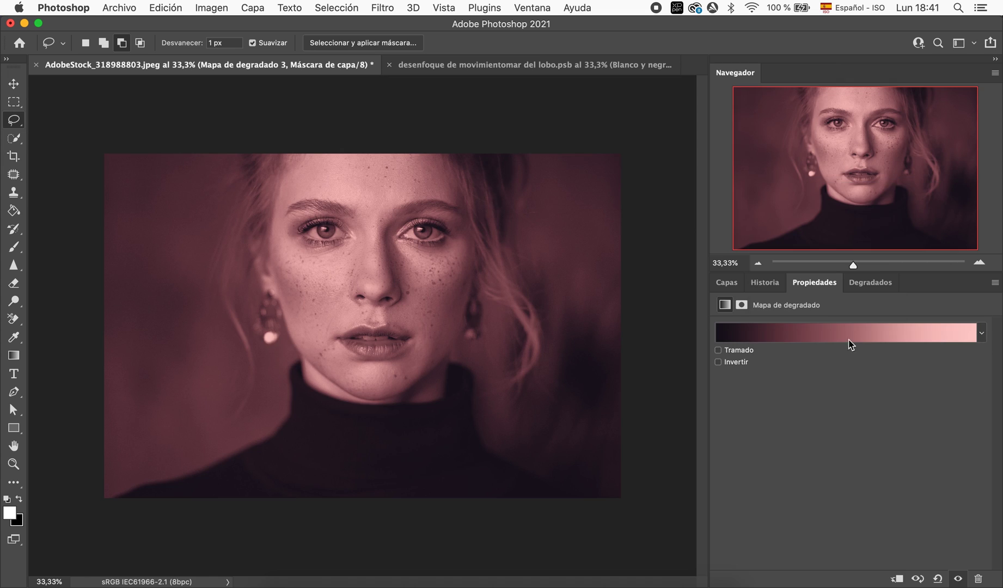
click(724, 284)
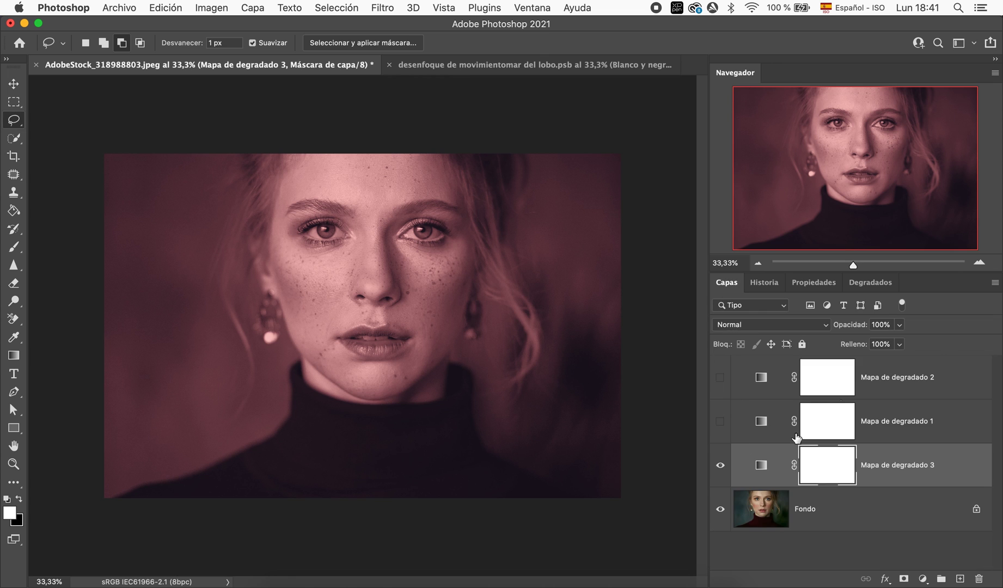
click(900, 325)
Set Mapa de degradado 3 to 40% opacity in Luz suave, toggling it to compare.
drag(898, 342, 861, 343)
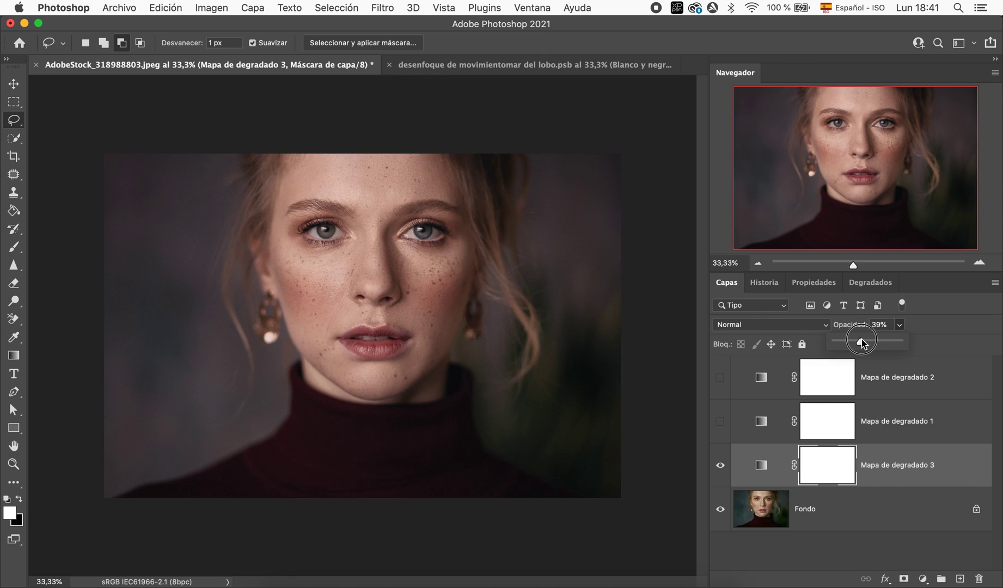
drag(862, 342, 860, 342)
click(773, 325)
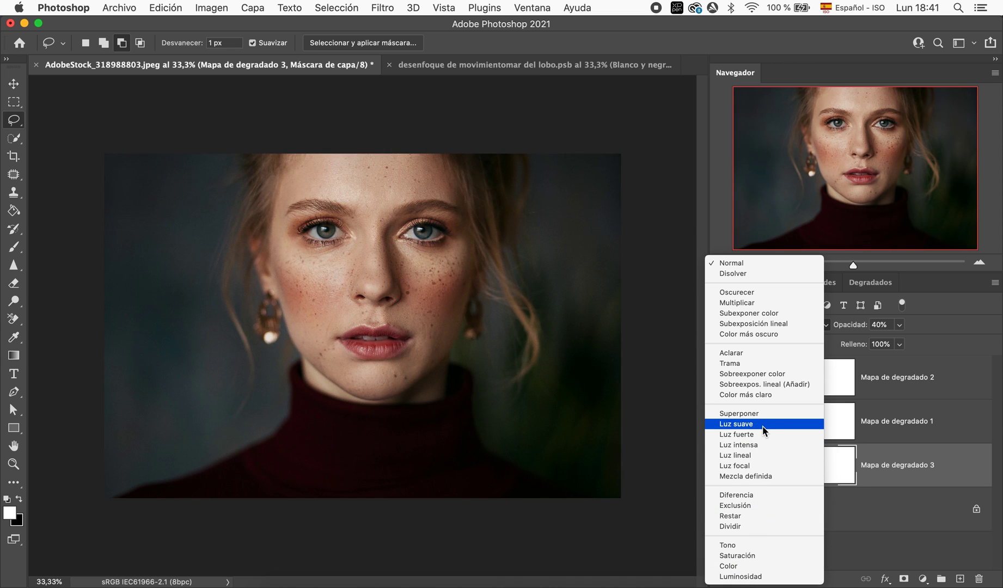
click(762, 425)
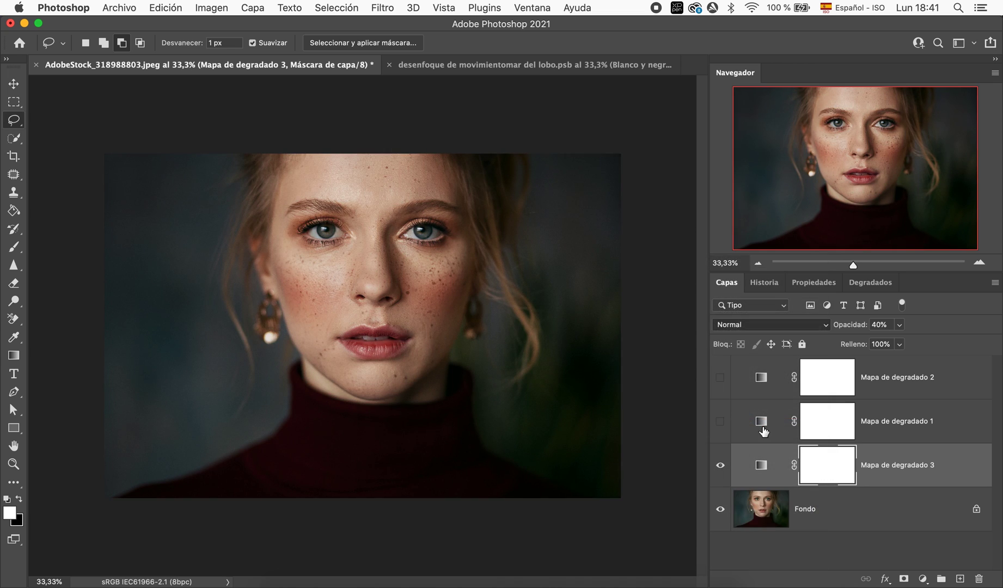
click(720, 470)
click(721, 467)
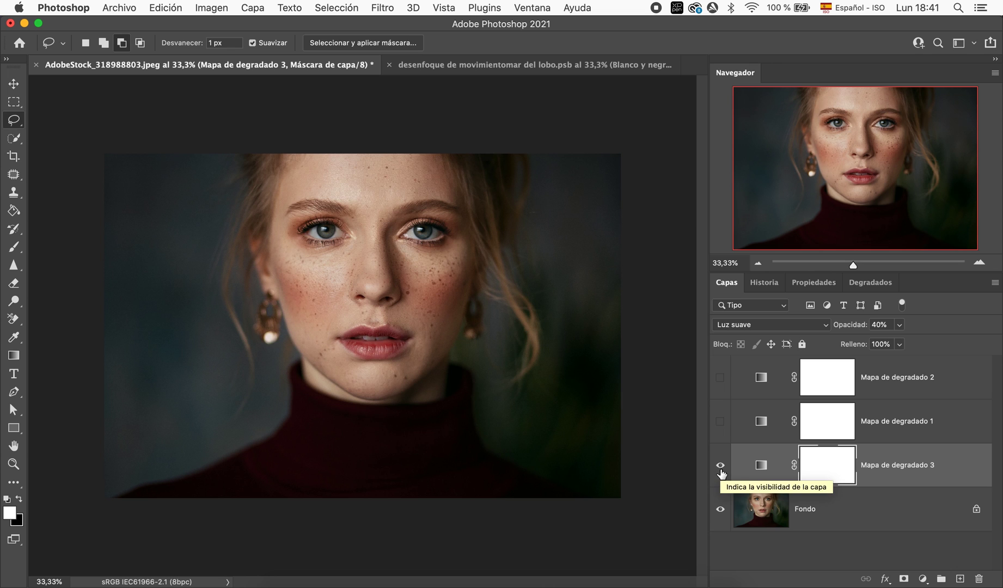
View Mapa de degradado 3, 1 and 2 individually, then hide all and select Fondo.
click(720, 468)
click(719, 423)
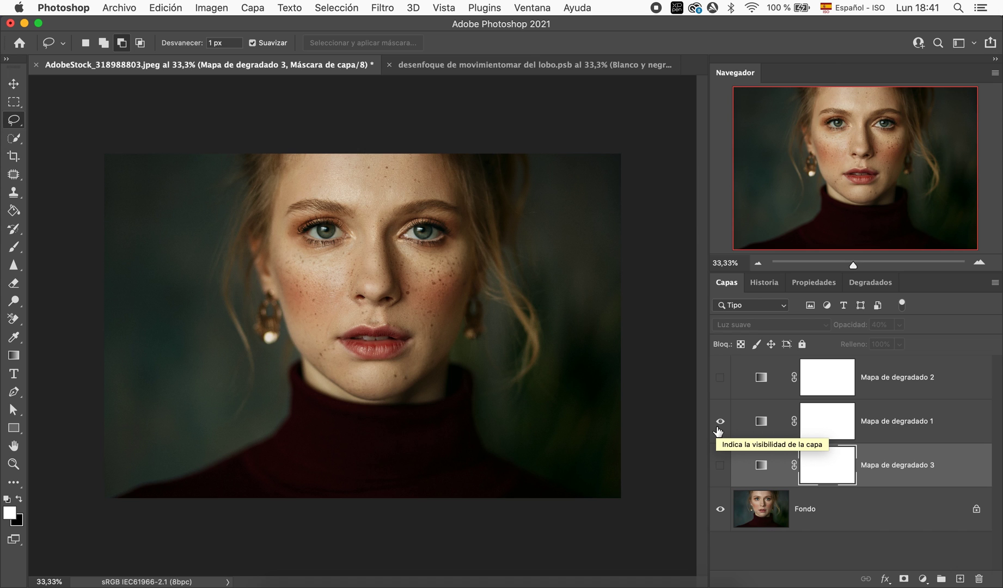
click(719, 423)
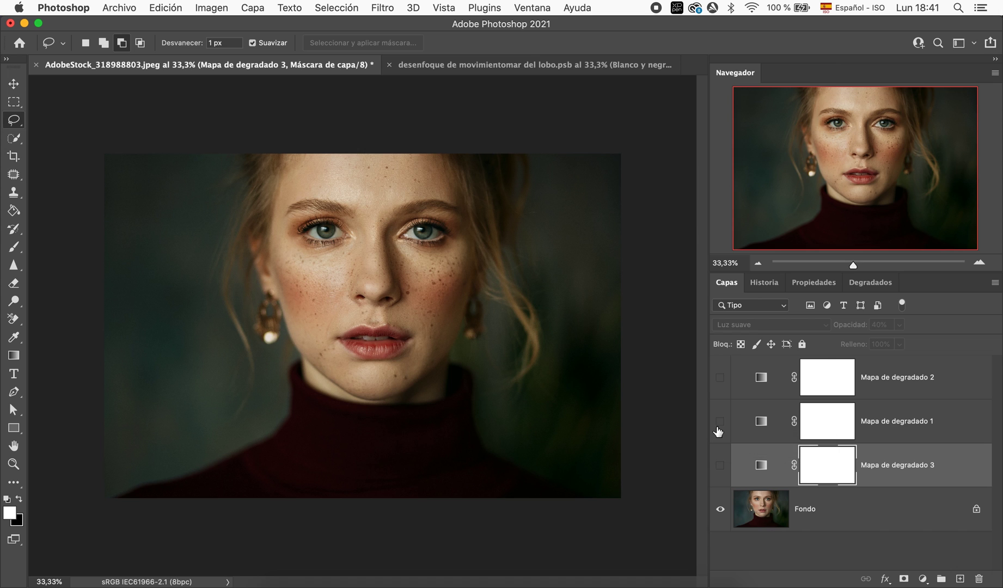
click(720, 378)
click(720, 379)
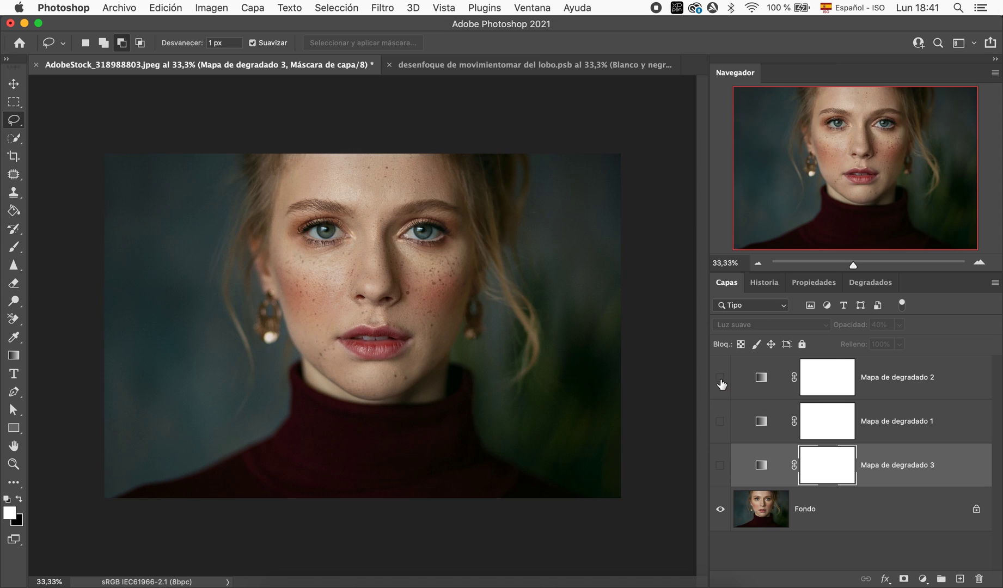
click(868, 514)
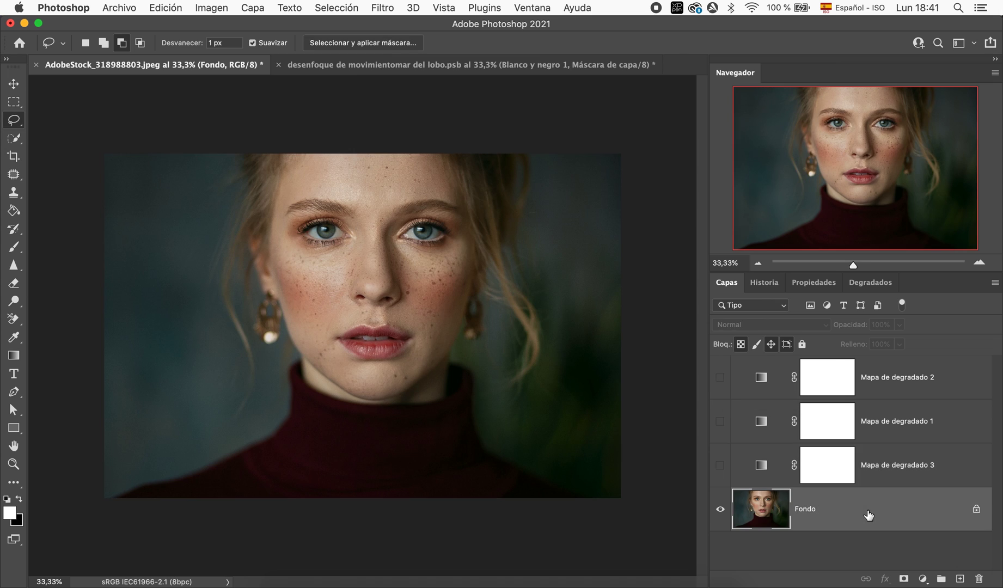
Add Mapa de degradado 4 with the Cian-Selenio preset, after briefly previewing Cian-Sepia.
click(923, 579)
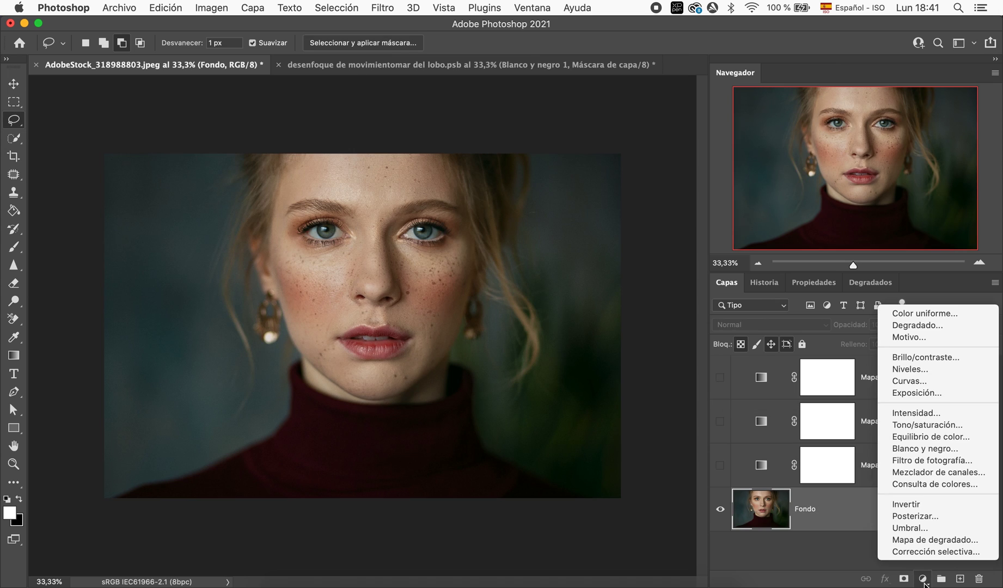
click(931, 540)
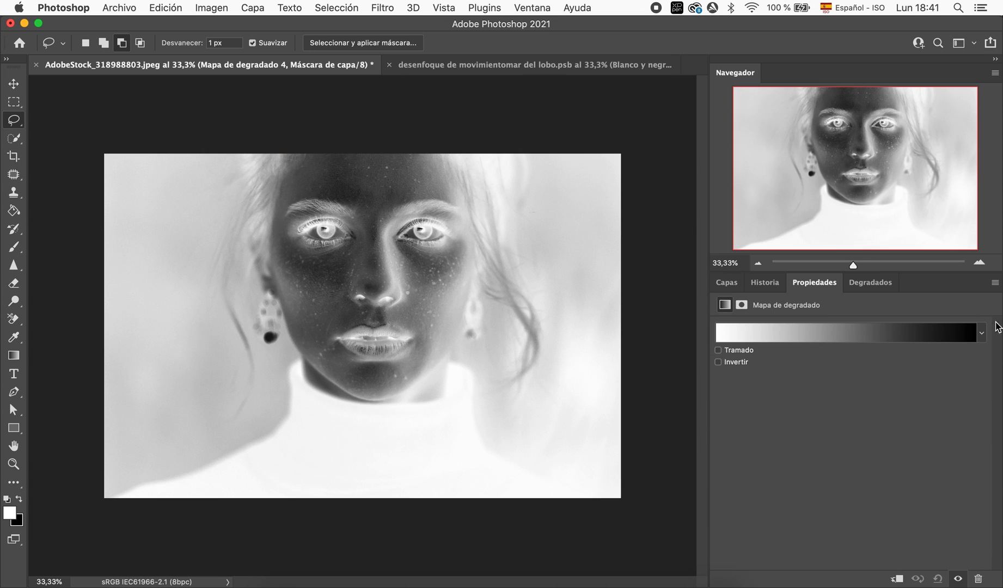
click(981, 332)
click(849, 442)
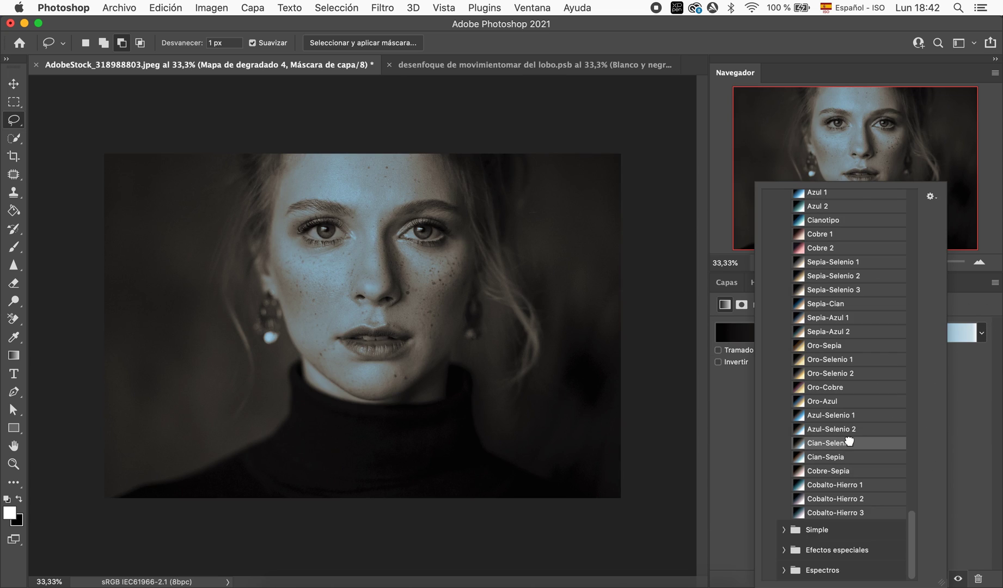
click(853, 457)
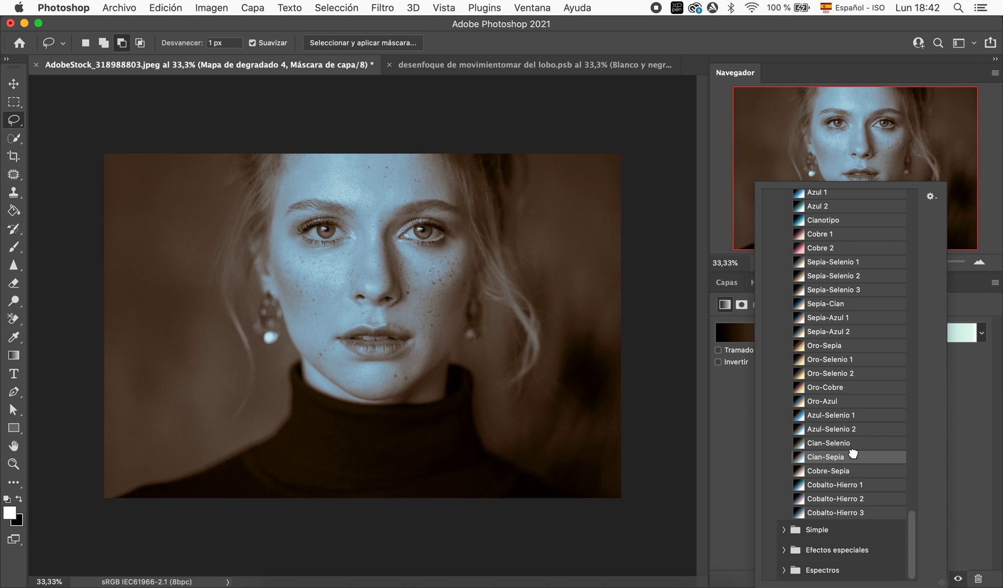
click(847, 443)
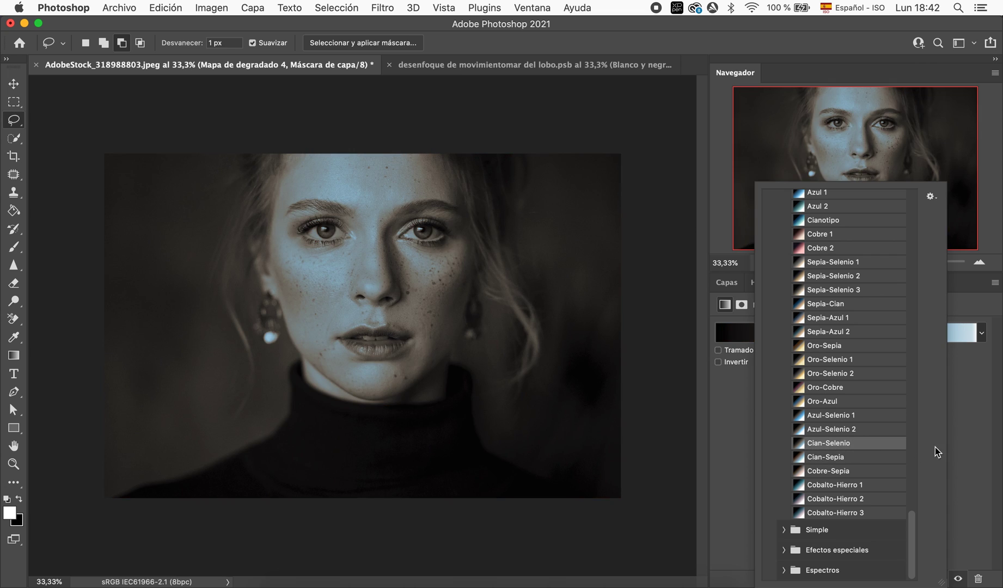
click(961, 451)
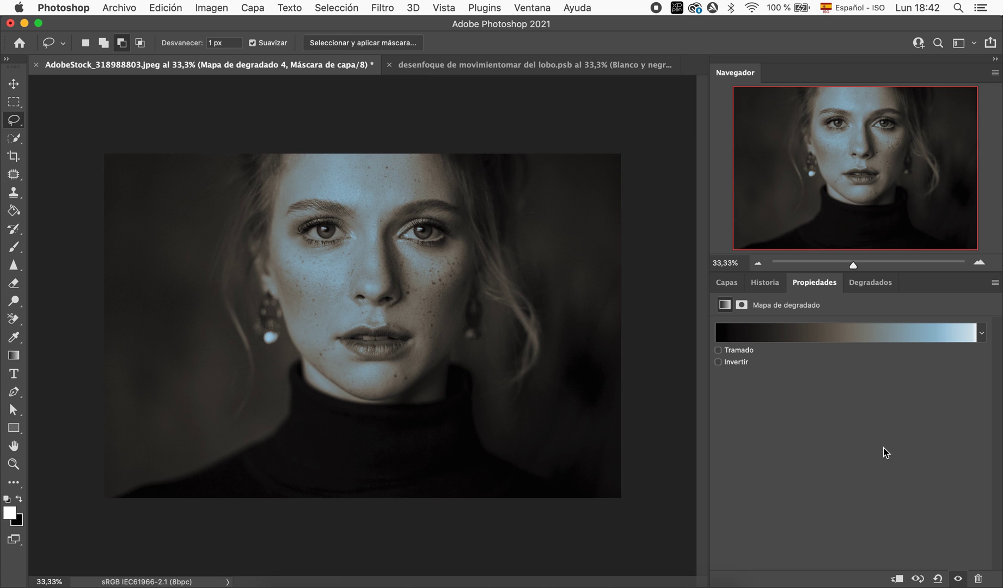
click(726, 283)
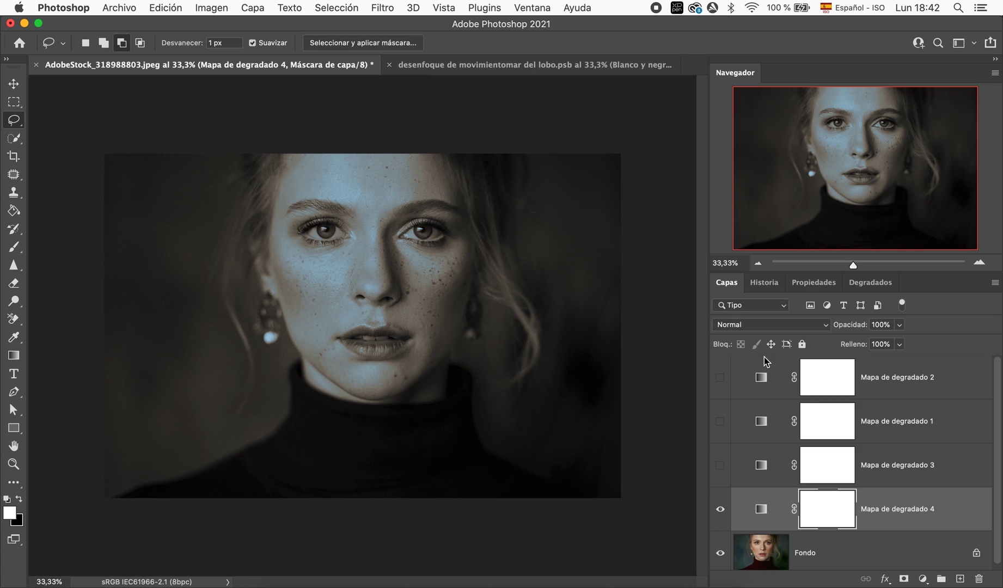
click(900, 325)
Lower Mapa de degradado 4's opacity to about 40% and compare with it toggled.
drag(899, 340, 862, 341)
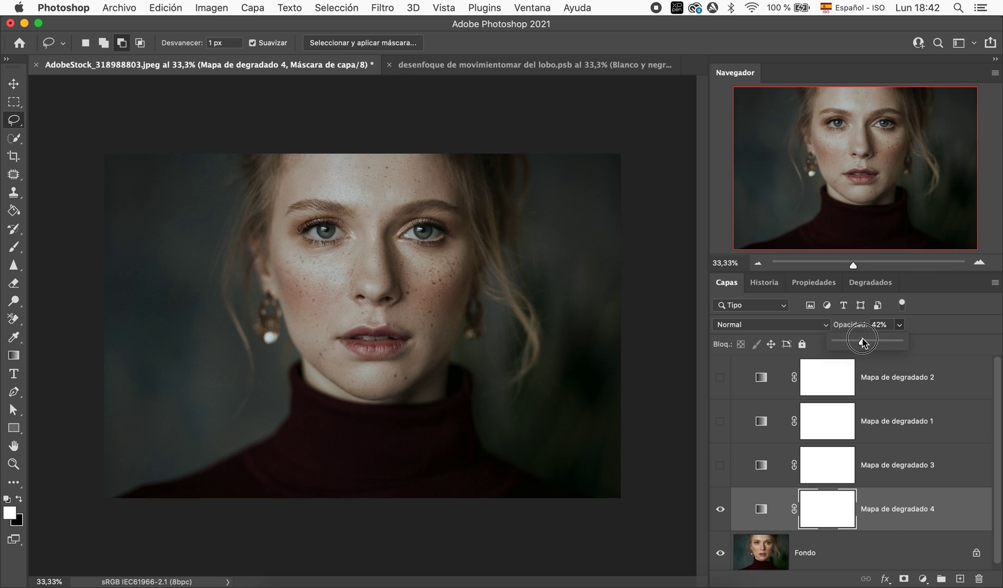
click(861, 341)
drag(862, 341, 851, 332)
click(853, 331)
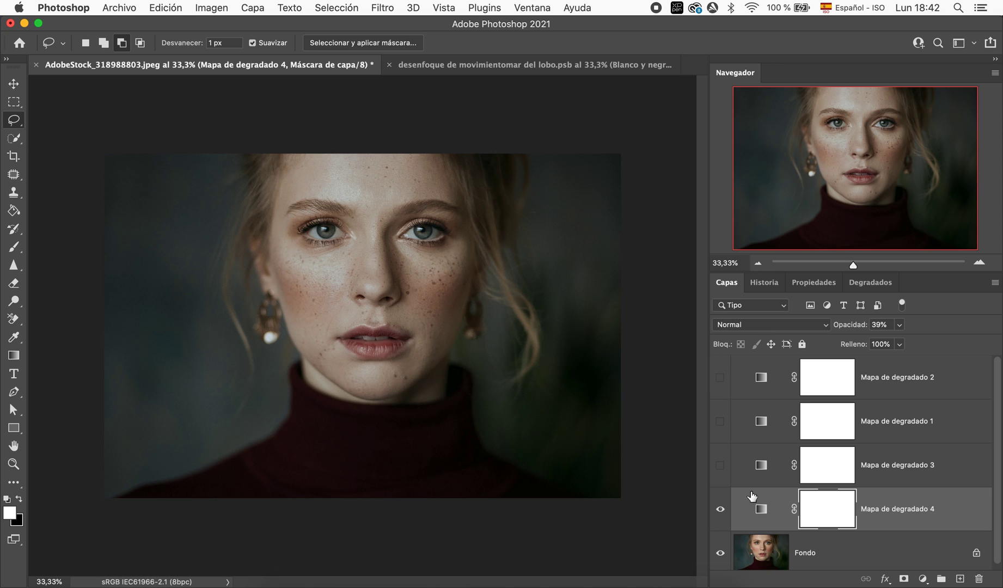
click(726, 511)
Try Luz suave, blend layer 4 in Color, then hide it and show Mapa de degradado 2.
click(792, 324)
click(767, 485)
click(792, 326)
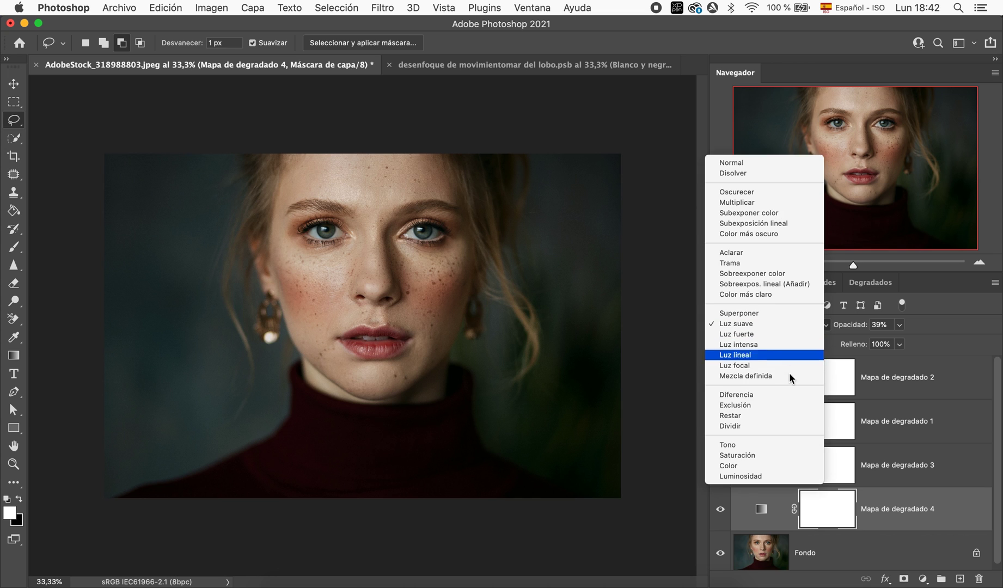
click(761, 464)
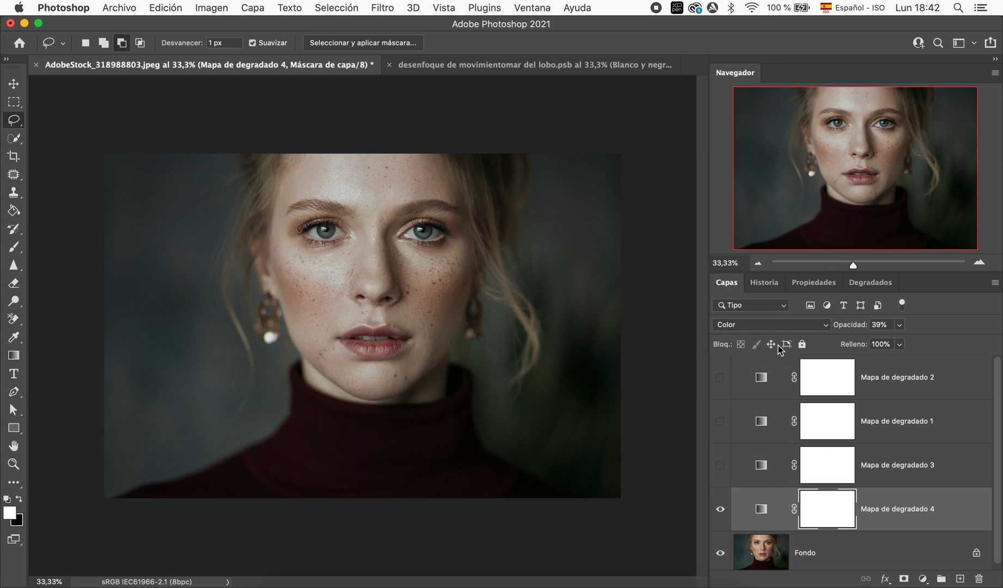
click(721, 509)
click(721, 510)
click(721, 377)
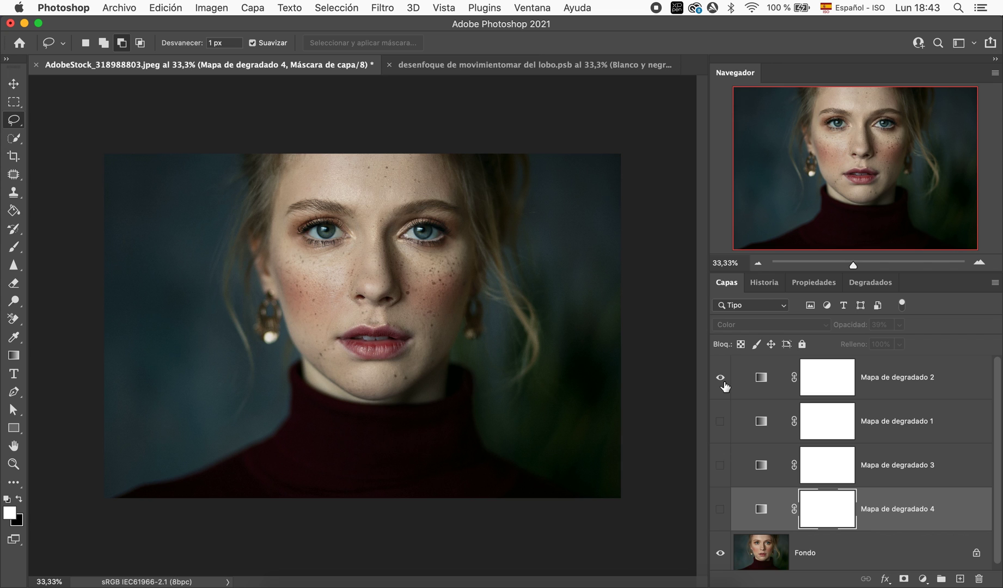
View Mapa de degradado 2, 1, 3 and 4 one at a time to compare tonings.
click(721, 379)
click(720, 422)
click(720, 421)
click(720, 466)
click(720, 466)
click(720, 509)
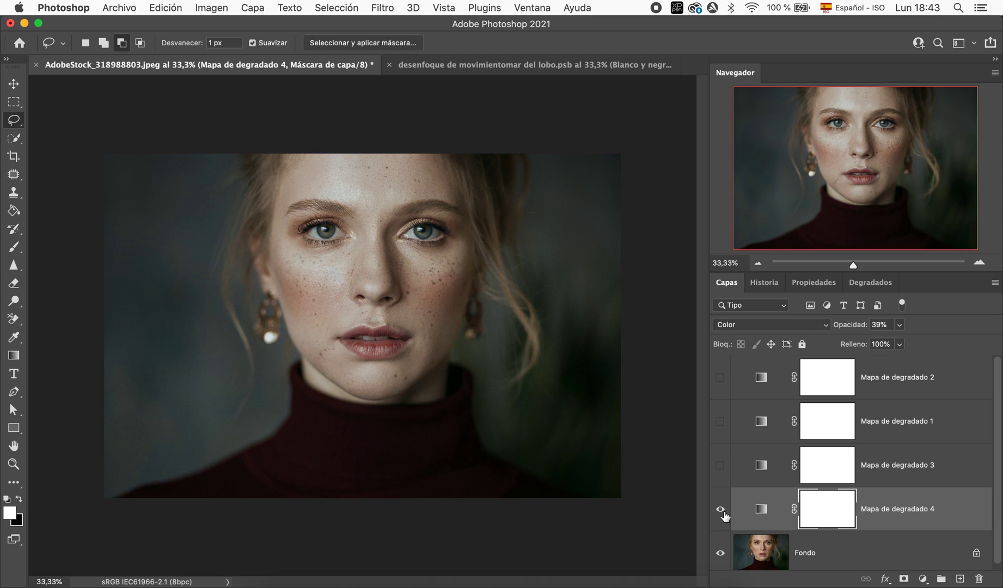
Stack the gradient maps together, then hide all four to reveal the original portrait.
click(719, 377)
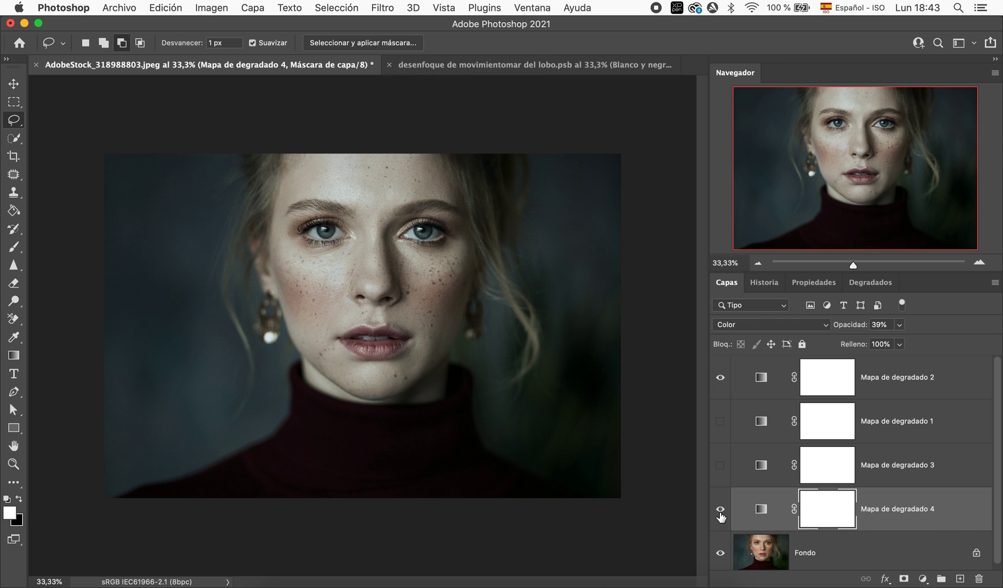
click(720, 421)
click(719, 468)
click(719, 465)
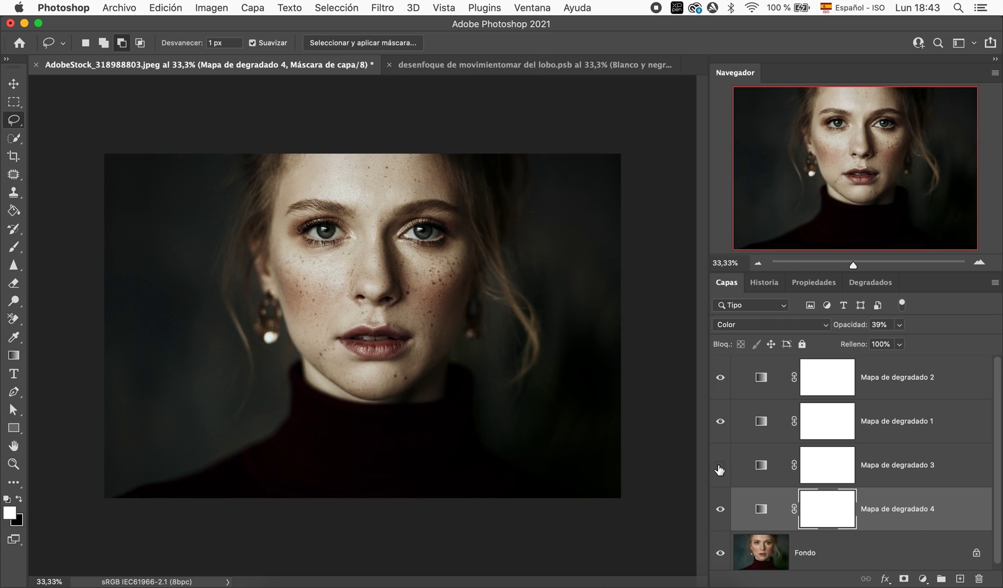
click(720, 510)
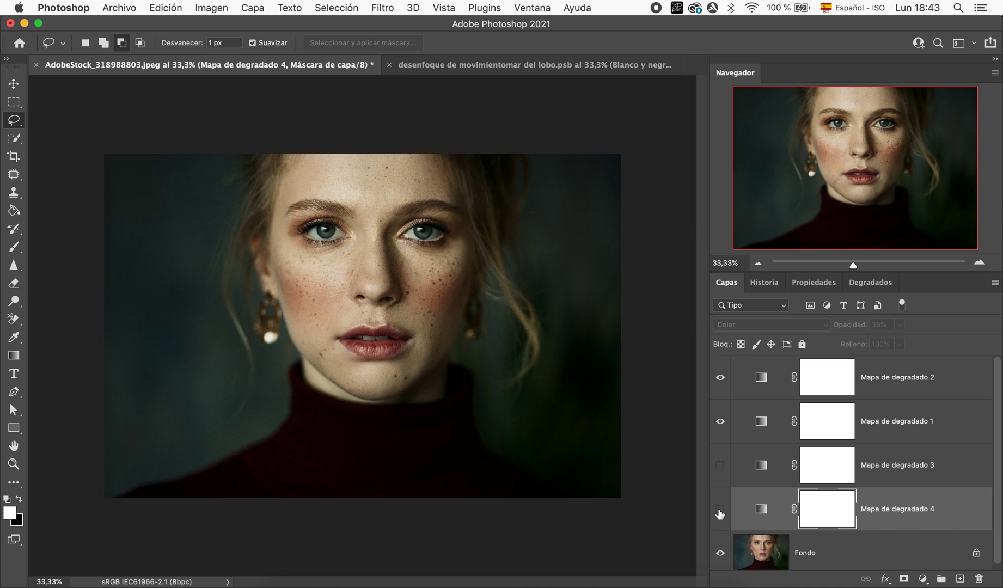
click(720, 421)
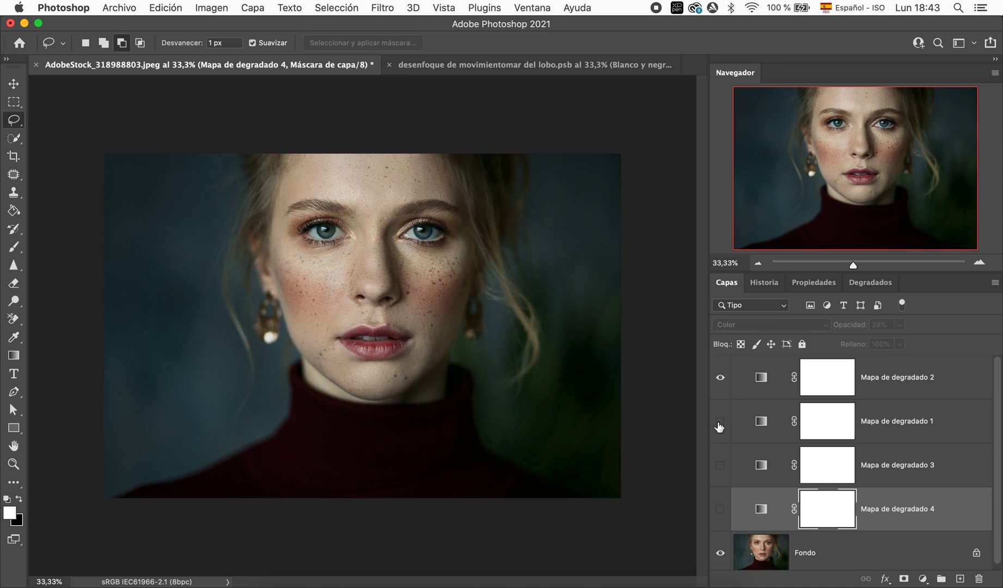
click(720, 378)
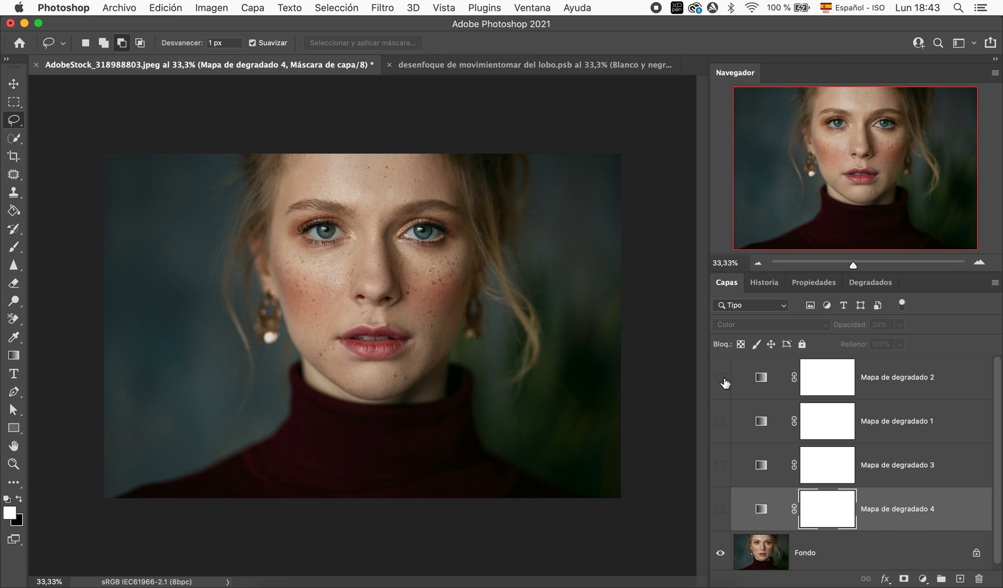
click(502, 66)
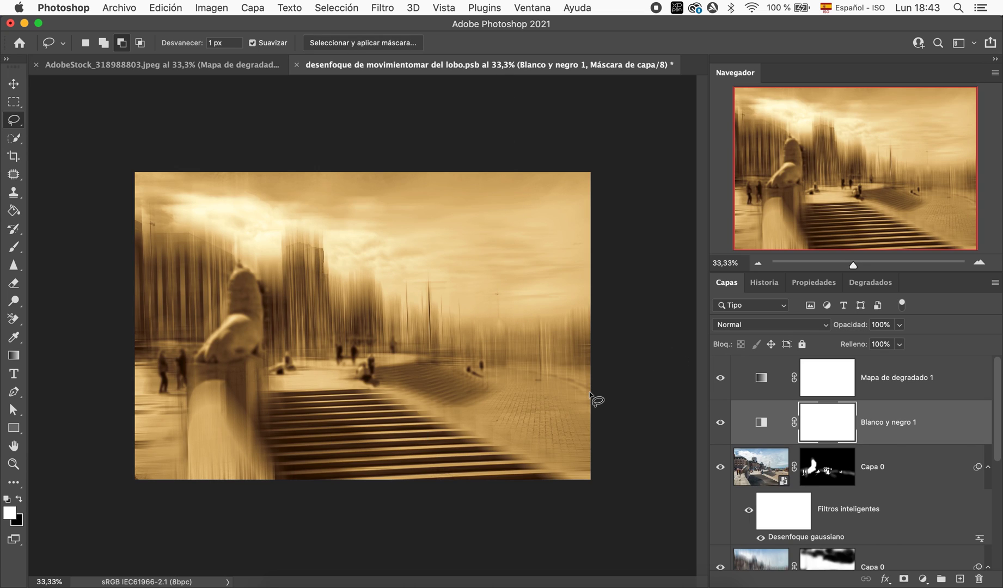
Compare the street photo's colour, black-and-white and sepia stages by toggling Mapa de degradado 1 and Blanco y negro 1.
click(723, 380)
click(720, 423)
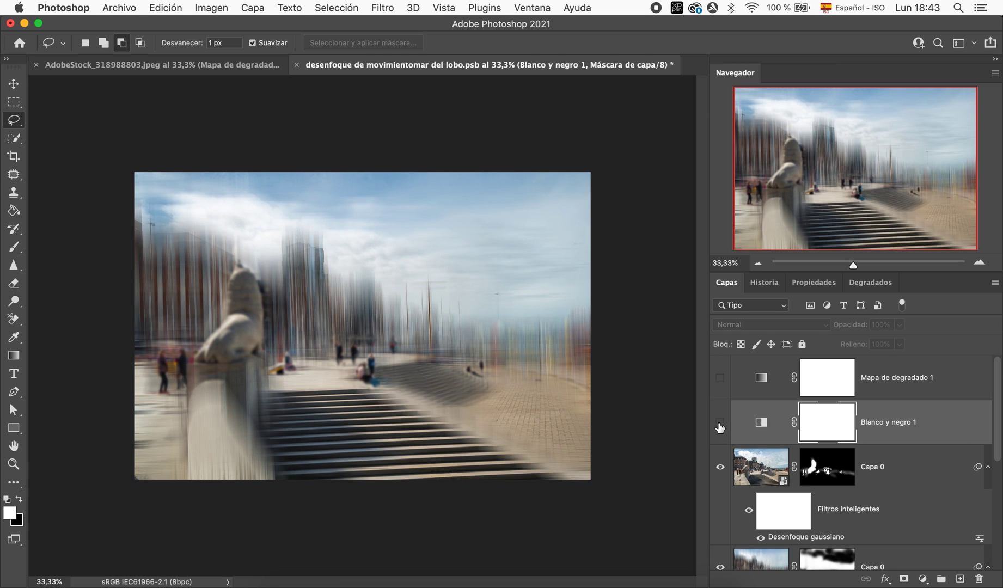
click(719, 424)
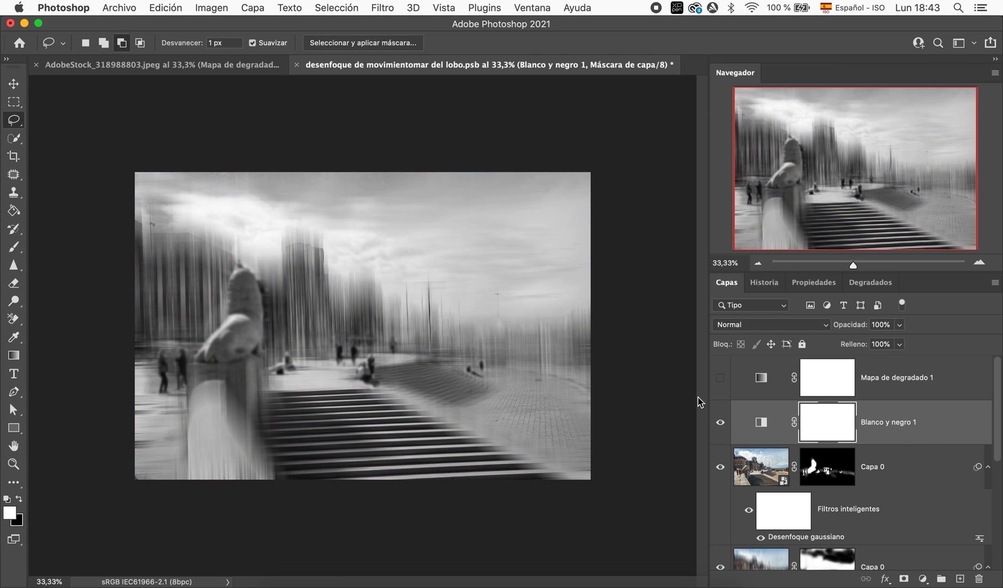
click(719, 379)
double_click(761, 379)
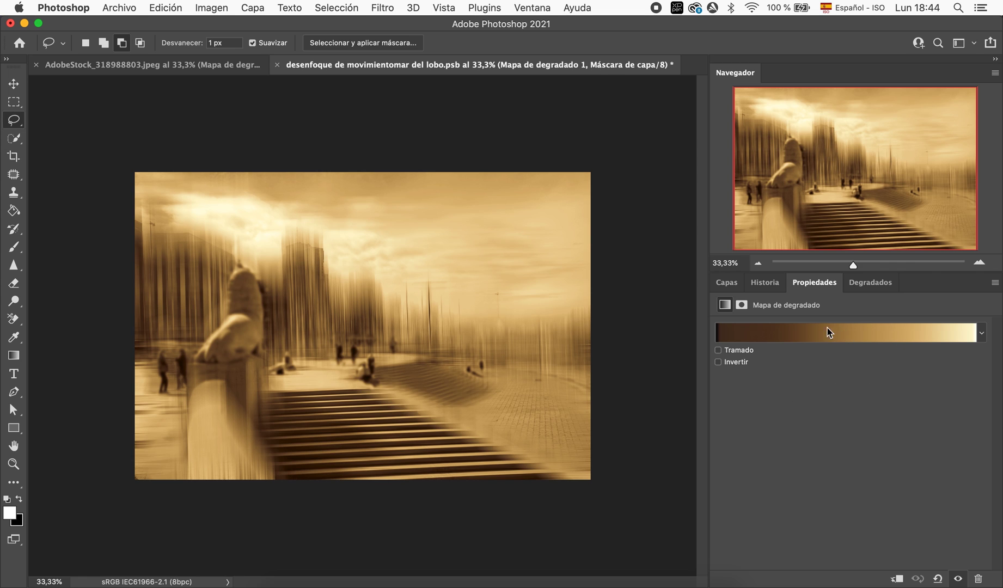
Inspect Mapa de degradado 1's Oro 1 gold gradient in the Gradient Editor, keeping it unchanged.
click(981, 333)
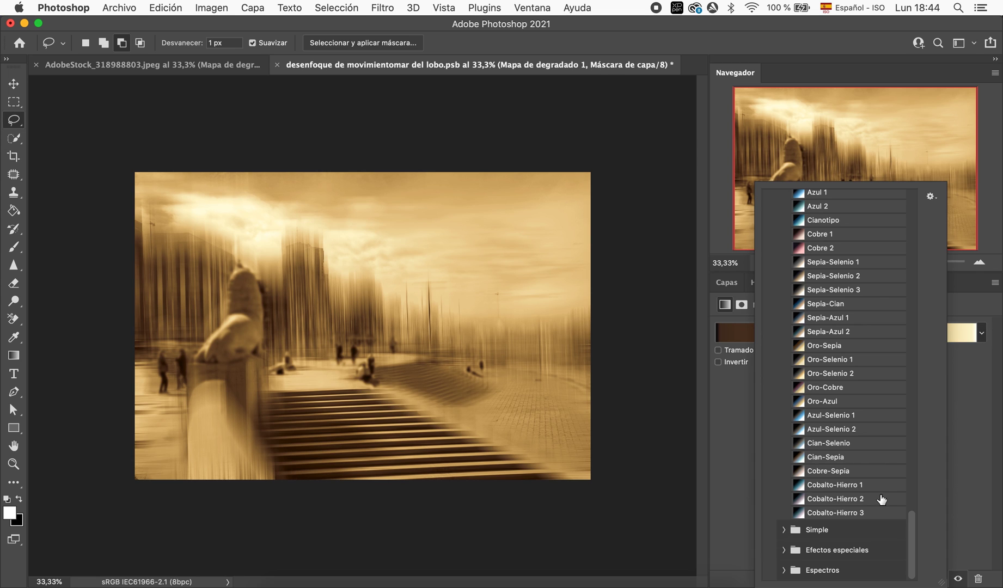
click(980, 333)
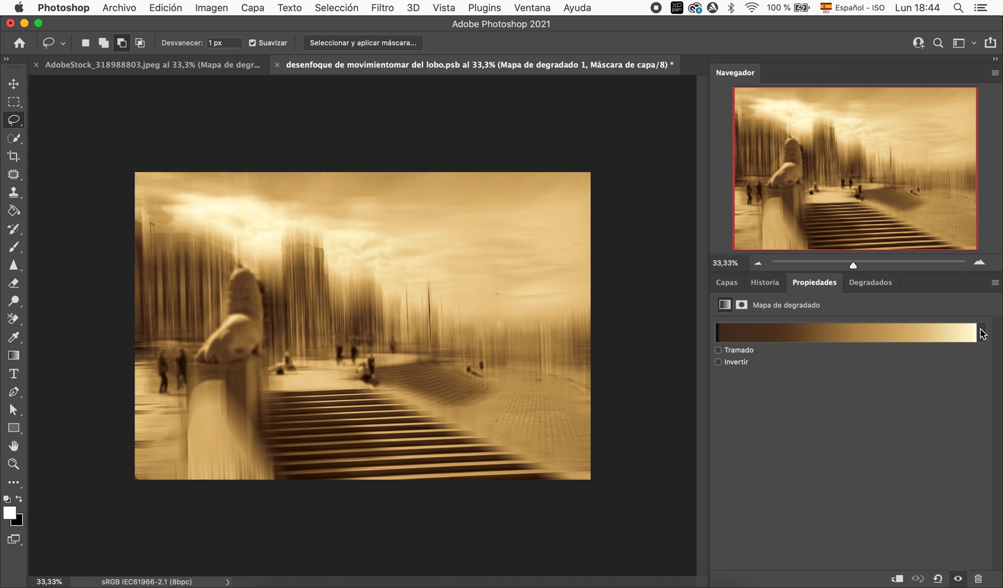
click(875, 334)
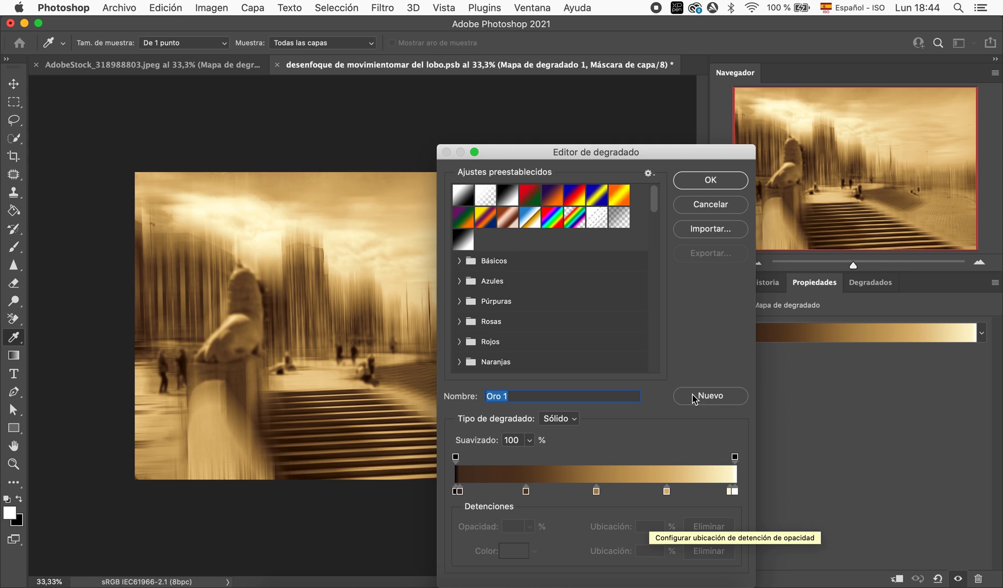
click(716, 181)
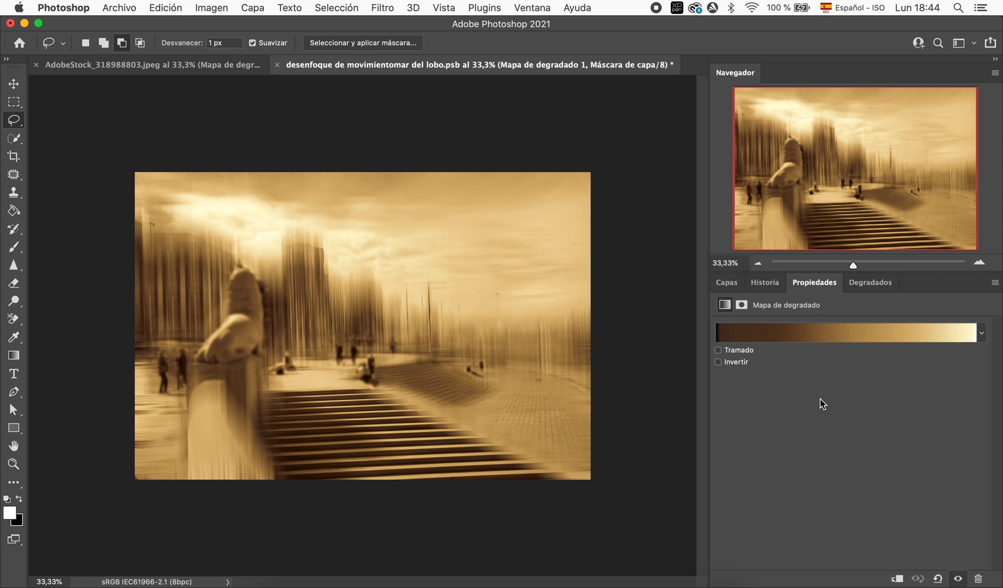
click(724, 283)
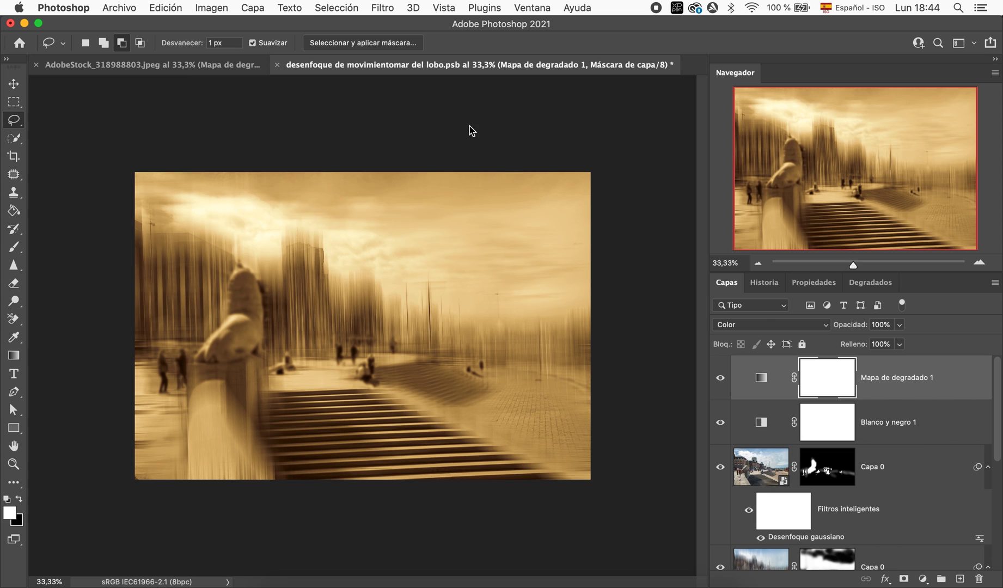
Switch back to the AdobeStock_318988803.jpeg portrait and show Mapa de degradado 2 again.
click(220, 68)
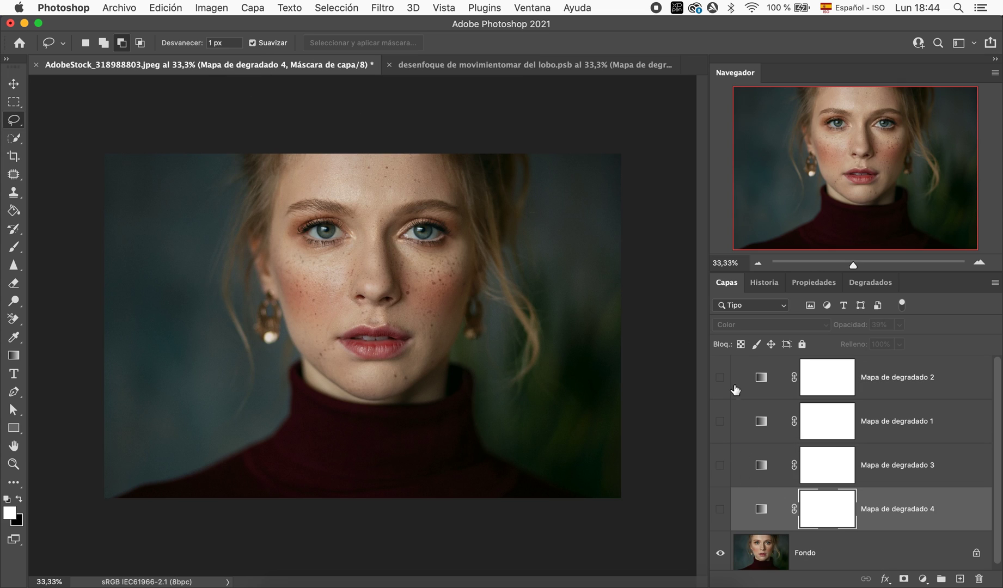
click(720, 377)
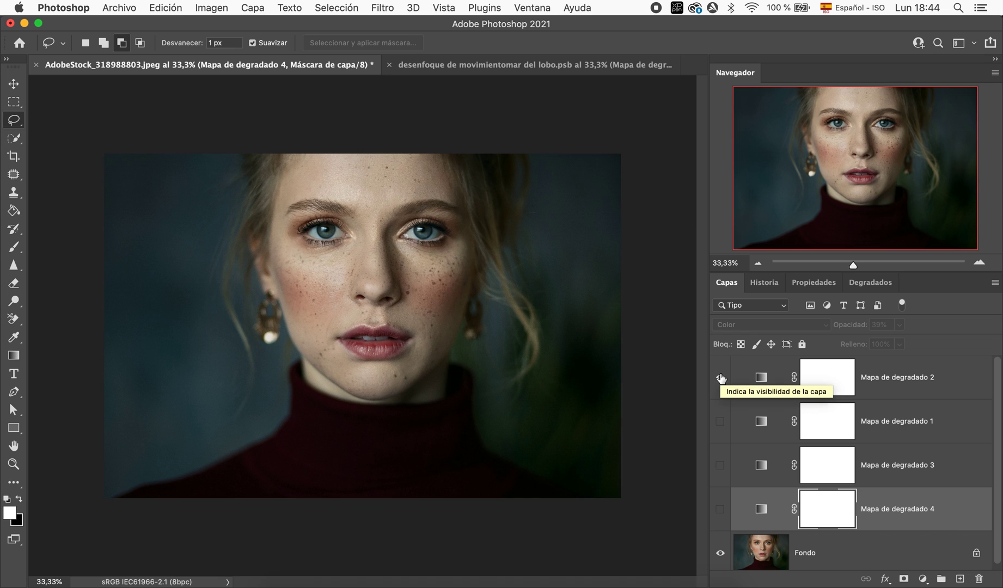